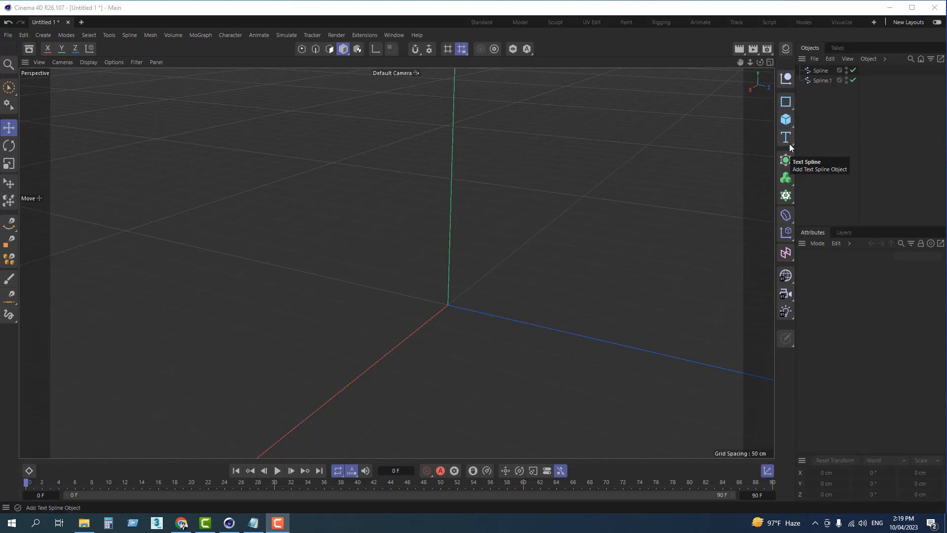
Step: Add two null objects and a default arc spline to the scene
click(786, 78)
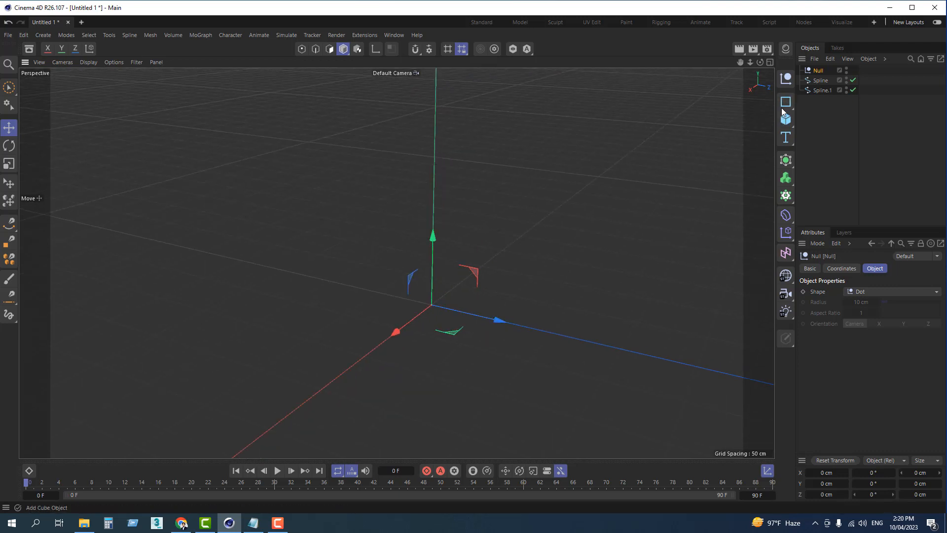
click(787, 82)
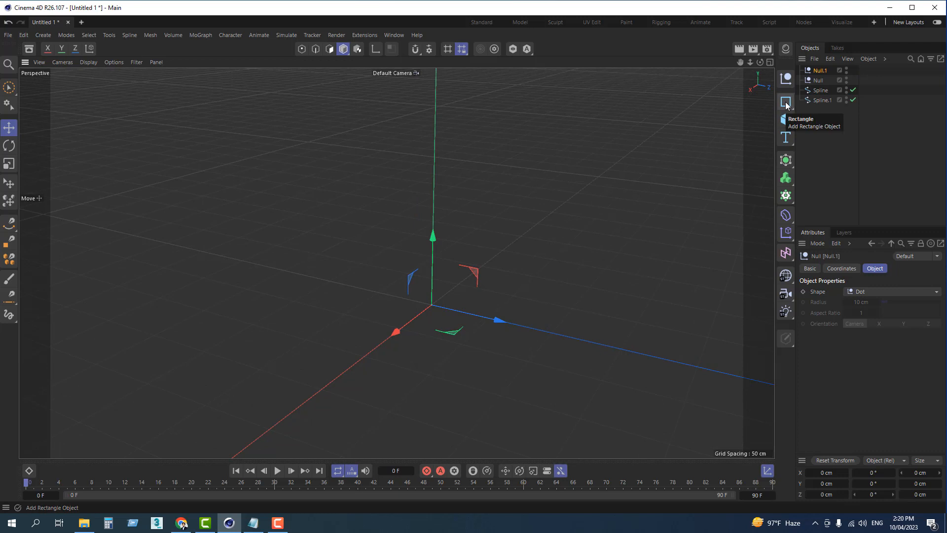
click(788, 104)
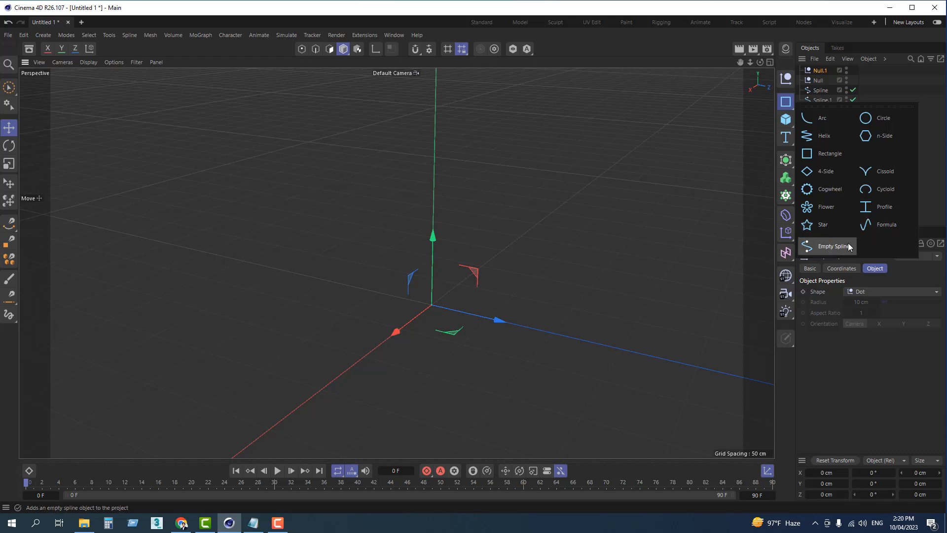
click(820, 120)
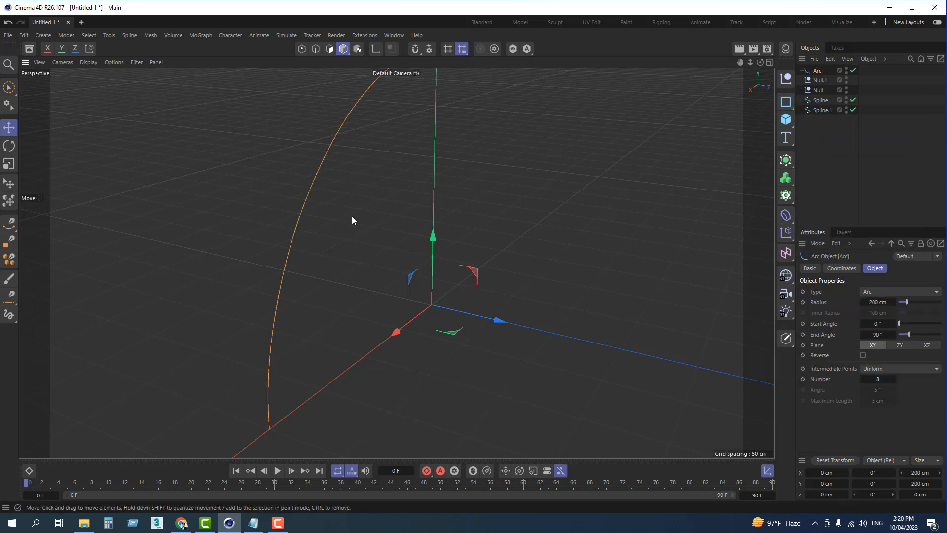
scroll(351, 215, up, 1)
scroll(365, 233, down, 2)
alt+drag(391, 245, 556, 168)
alt+drag(548, 218, 632, 276)
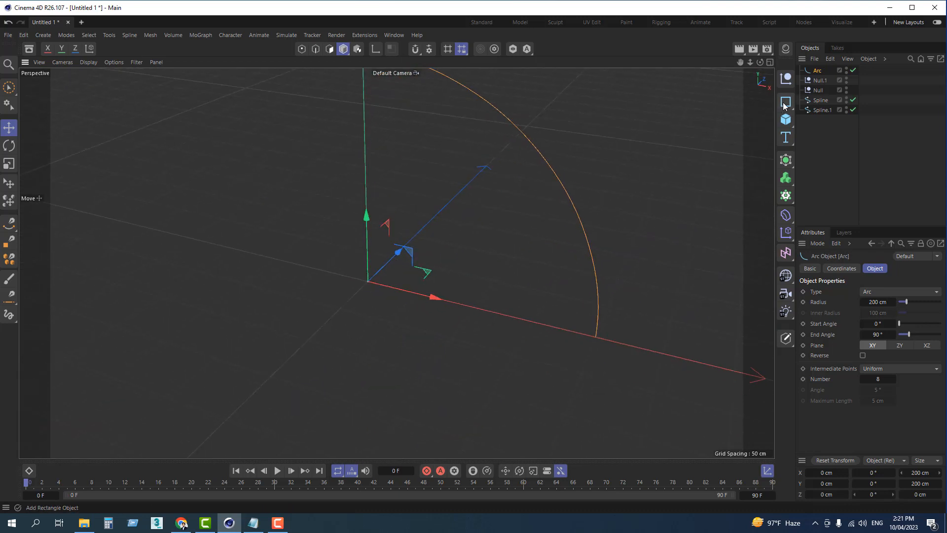
Step: Add a circle spline and move it away from the arc along the Z axis to about -219 cm
click(785, 104)
click(883, 118)
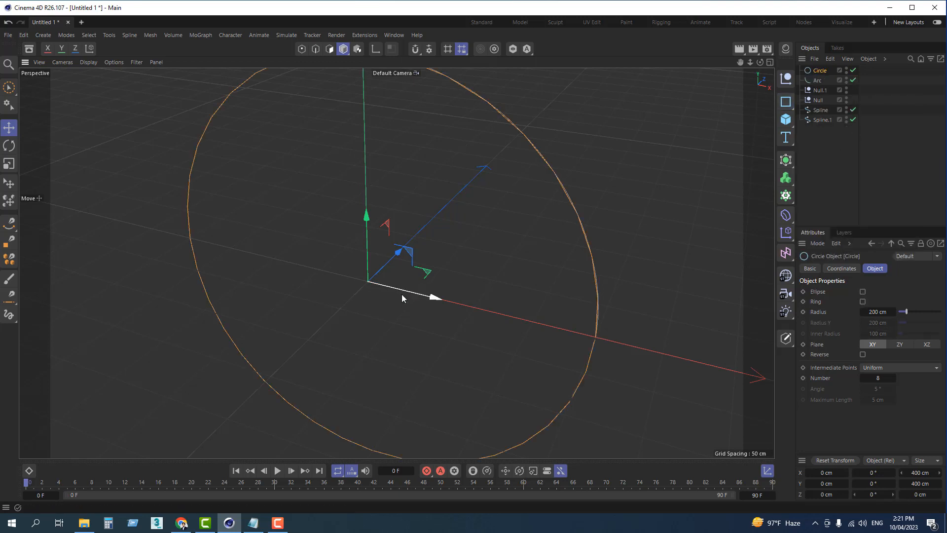
alt+drag(402, 294, 392, 392)
alt+drag(406, 353, 430, 307)
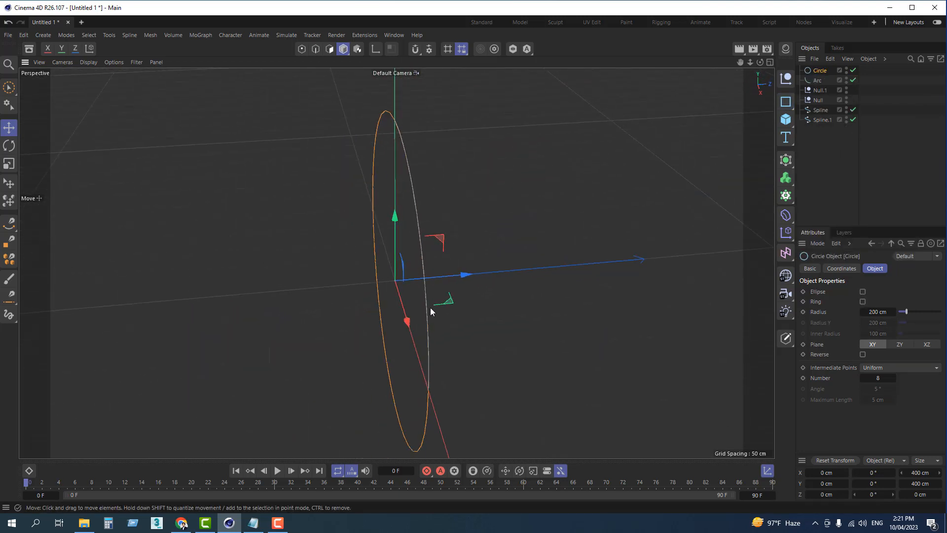
drag(467, 274, 276, 294)
alt+drag(282, 316, 253, 331)
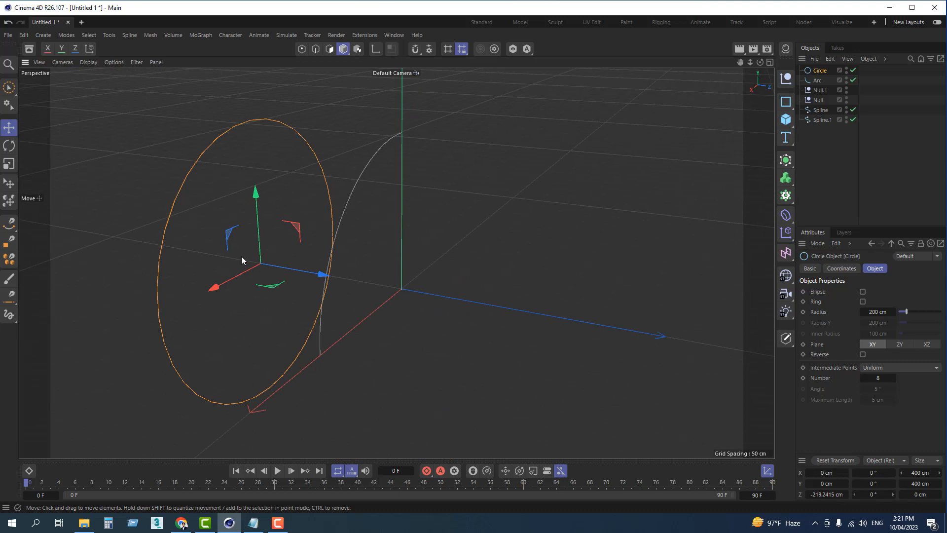
click(468, 206)
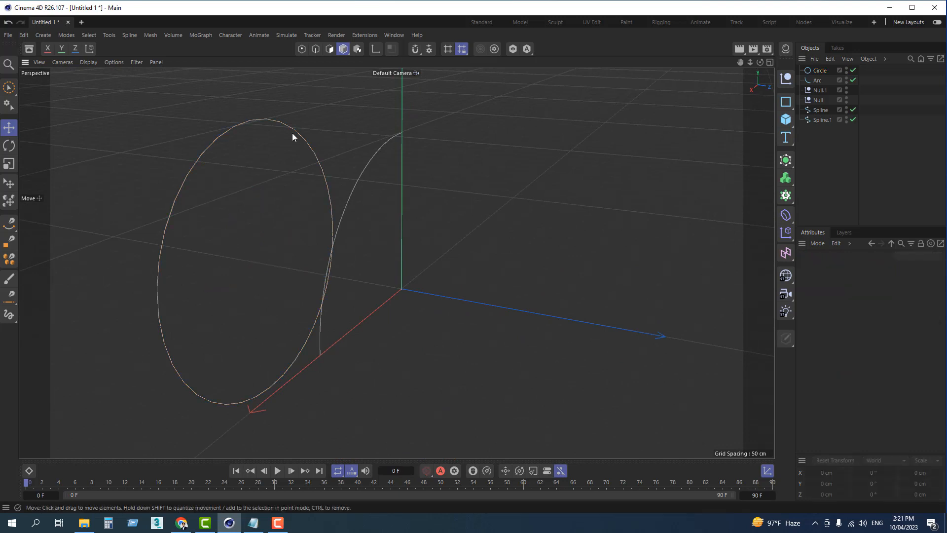
click(286, 126)
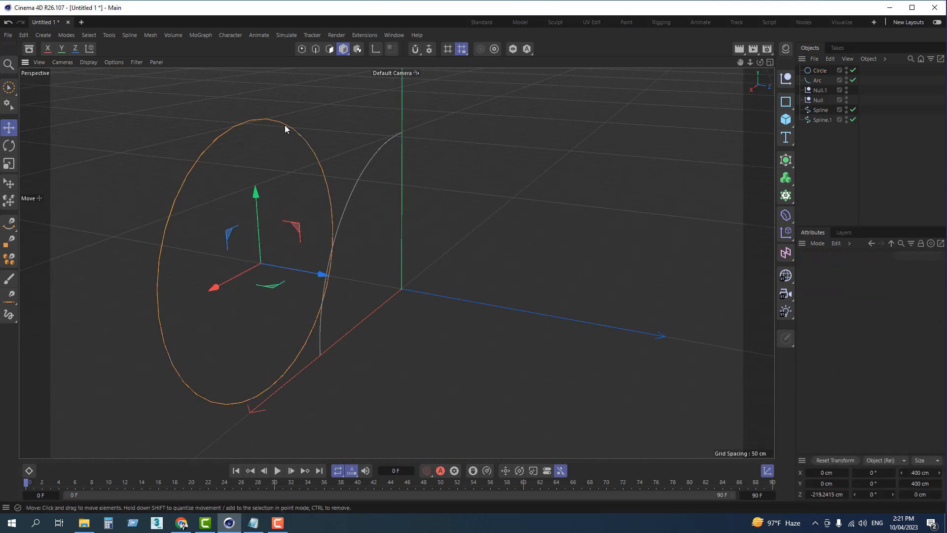
Step: Add a flower spline and a formula spline, and move the formula spline along the positive Z axis, clear of the flower
click(786, 102)
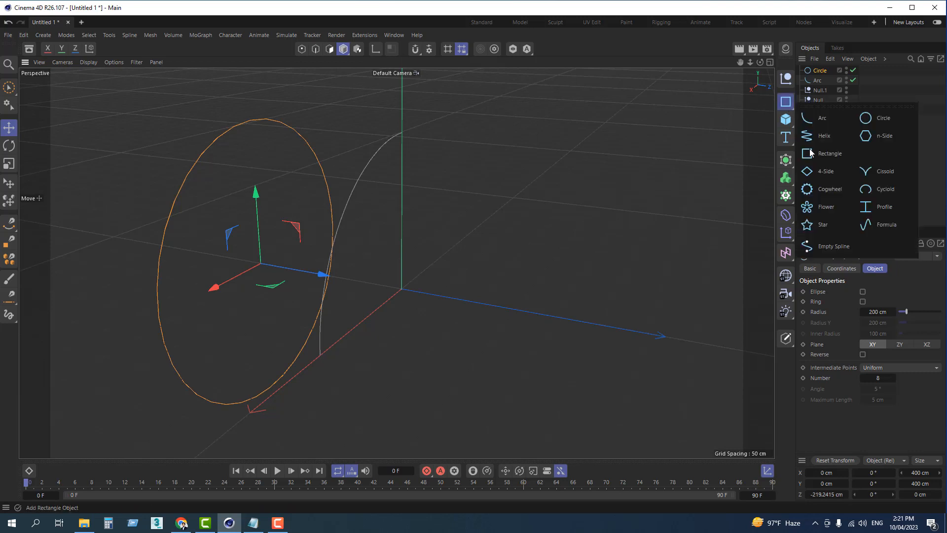
click(823, 211)
click(789, 102)
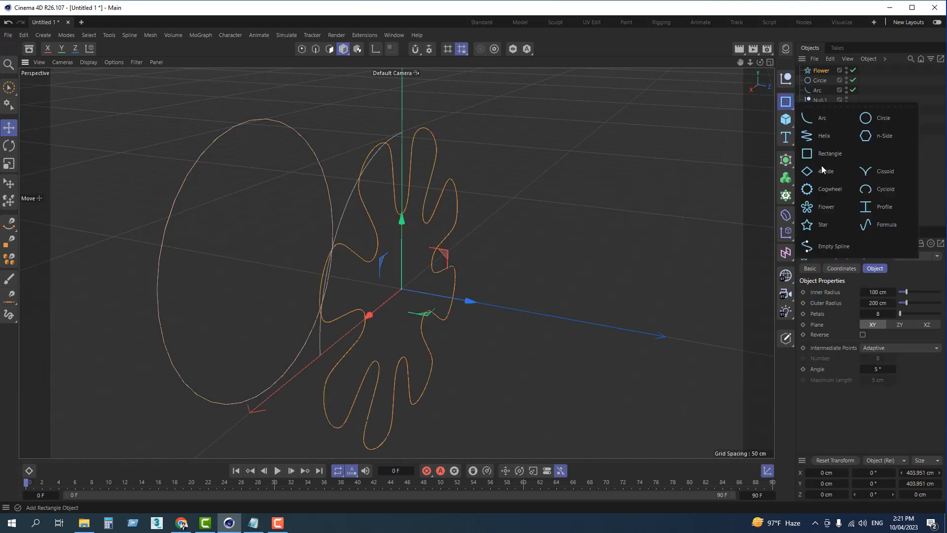
click(896, 224)
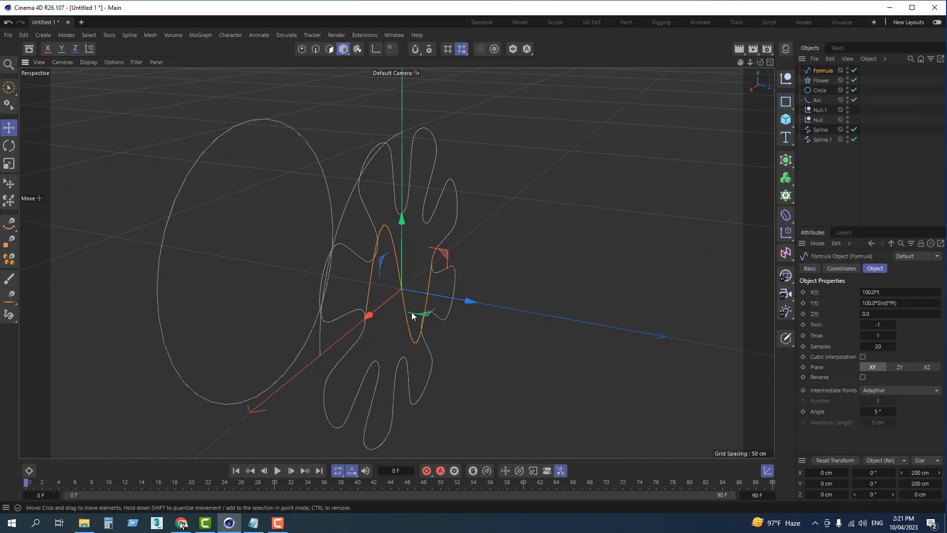
drag(439, 295, 505, 338)
click(531, 328)
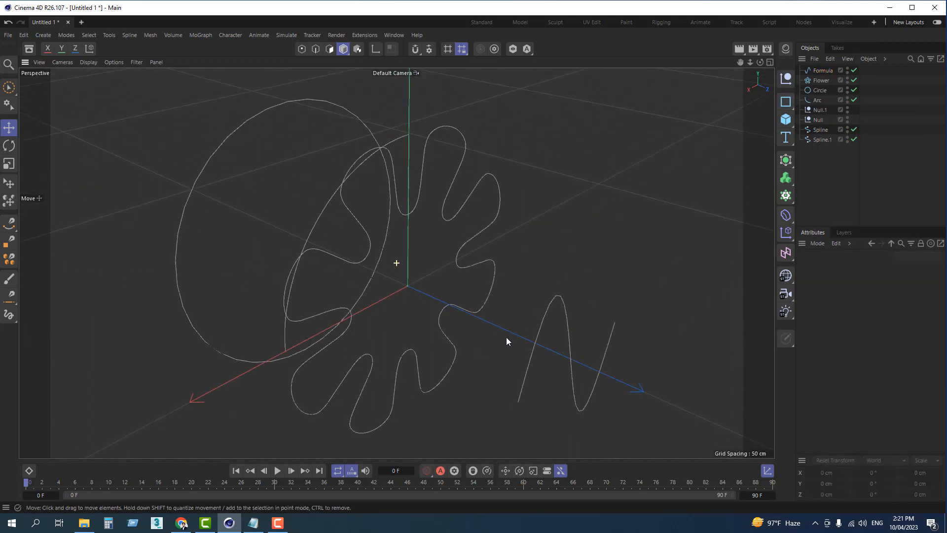
alt+drag(455, 248, 464, 238)
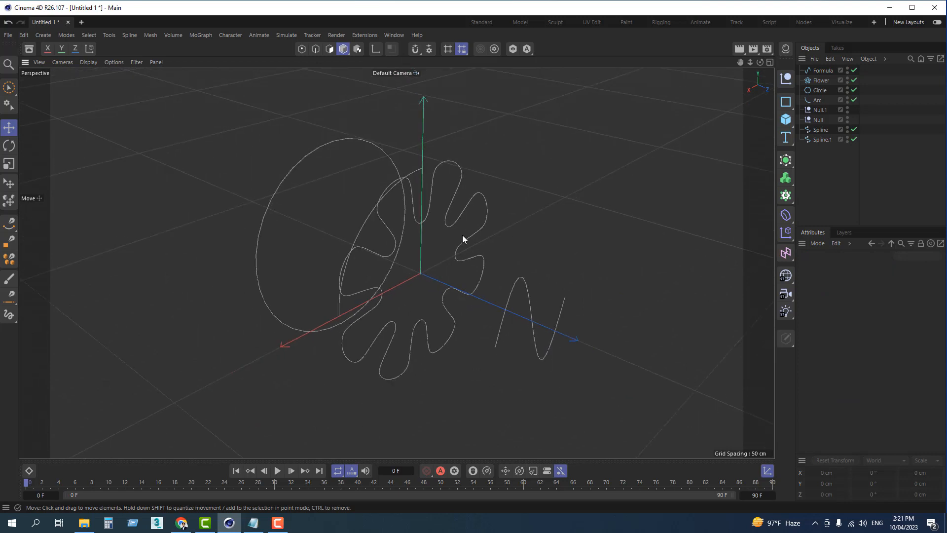
Step: Select the formula, flower, circle and arc splines by painting over them with Live Selection, and clear the selection
click(9, 89)
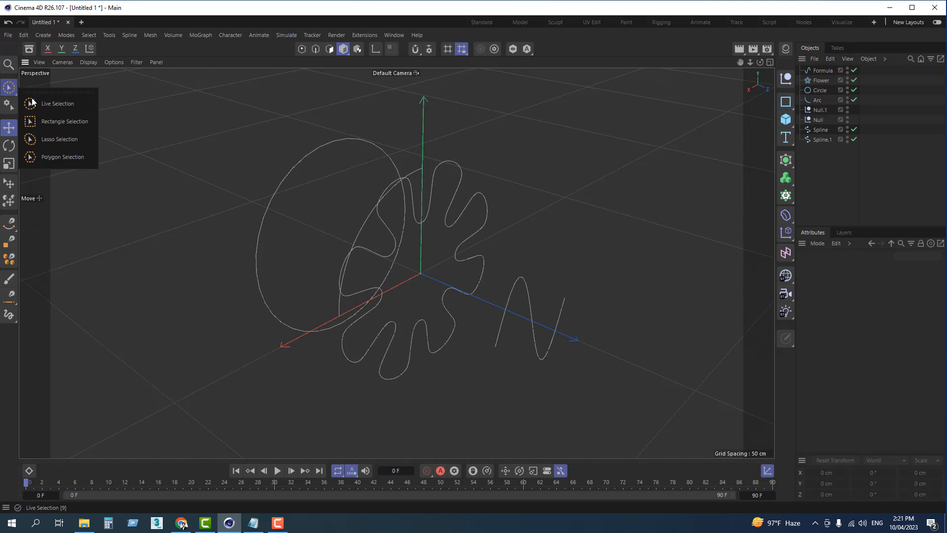
click(57, 103)
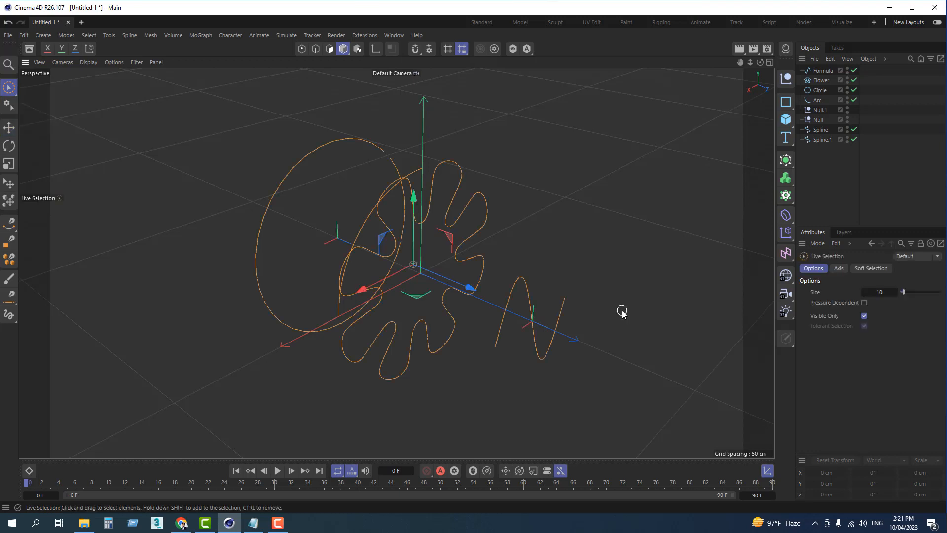
click(676, 293)
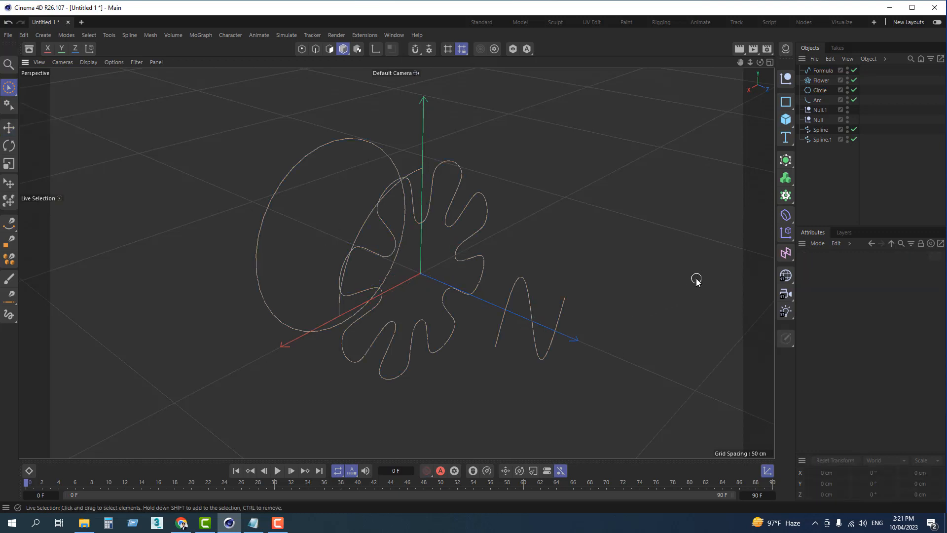
mouse_move(543, 291)
mouse_down()
mouse_move(440, 292)
mouse_move(364, 237)
mouse_move(303, 126)
mouse_up()
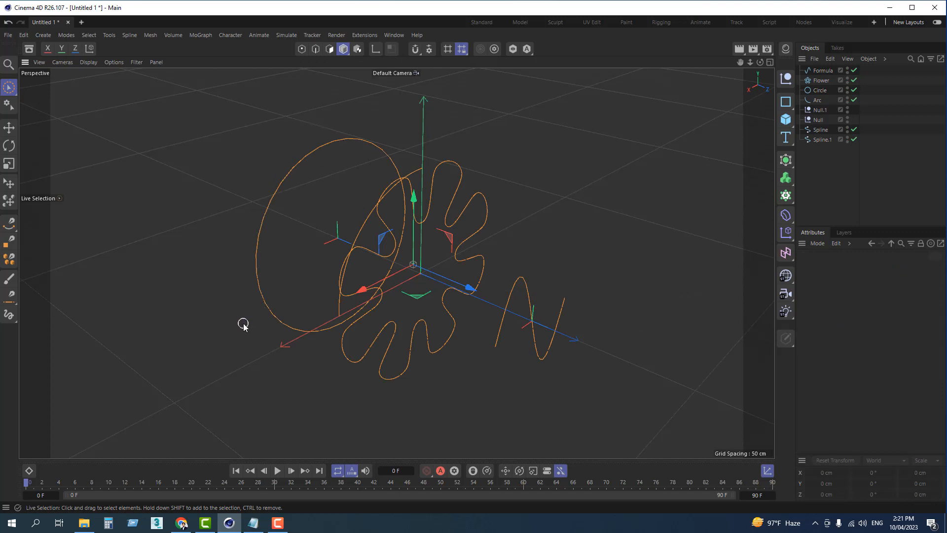
click(238, 291)
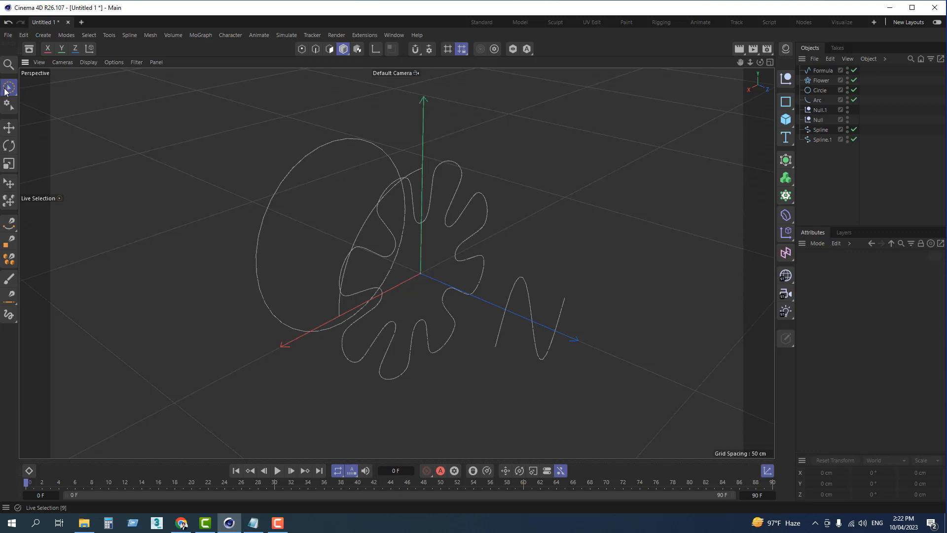
Step: Select all the viewport splines and the null at the origin with one Rectangle Selection frame, and delete them
click(5, 90)
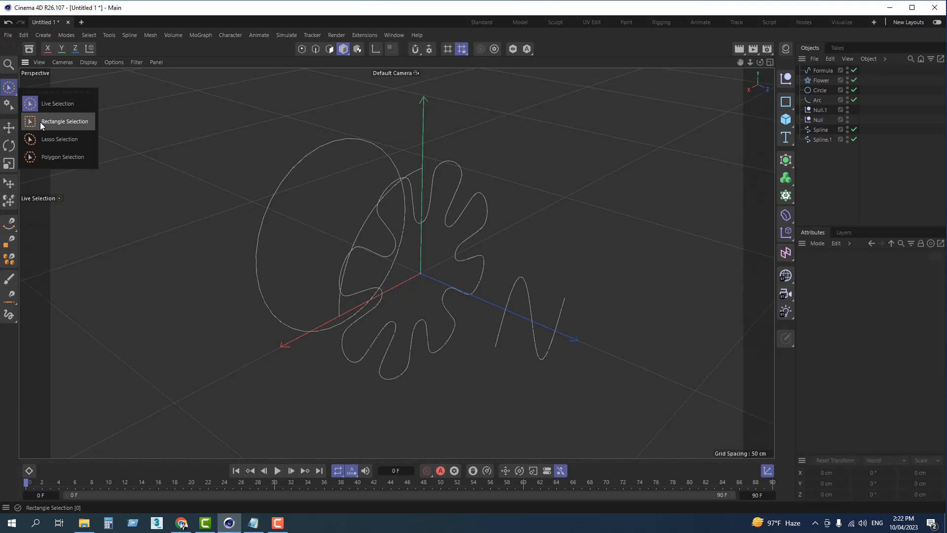
click(40, 123)
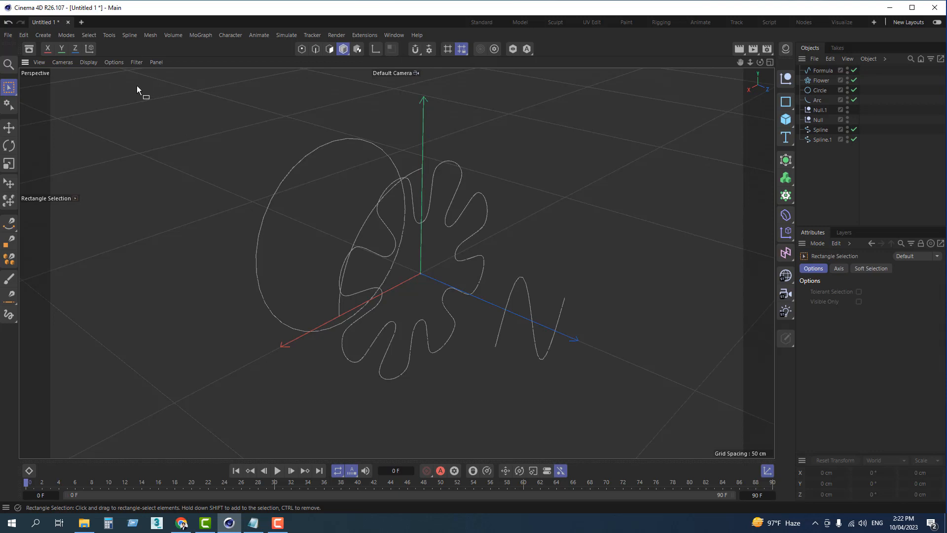
drag(135, 81, 672, 427)
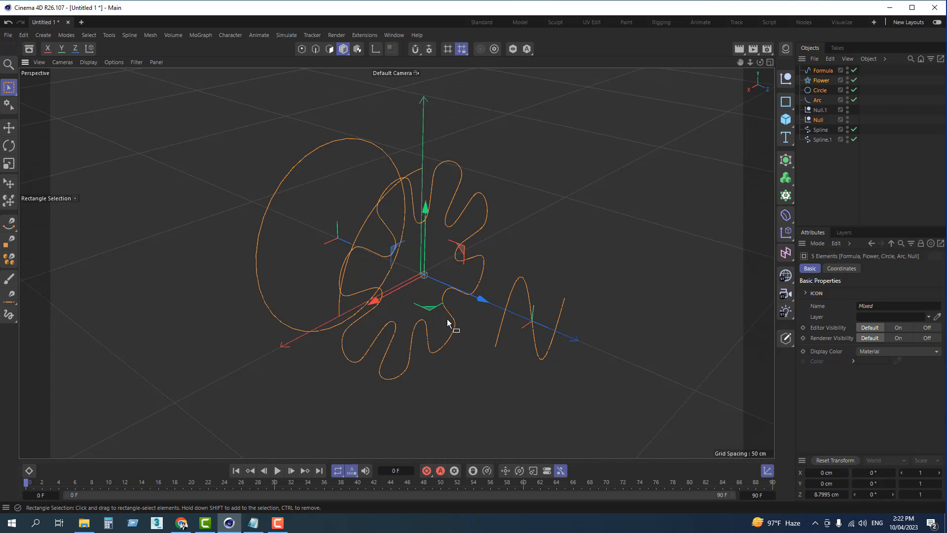
scroll(448, 325, down, 1)
alt+drag(448, 325, 431, 354)
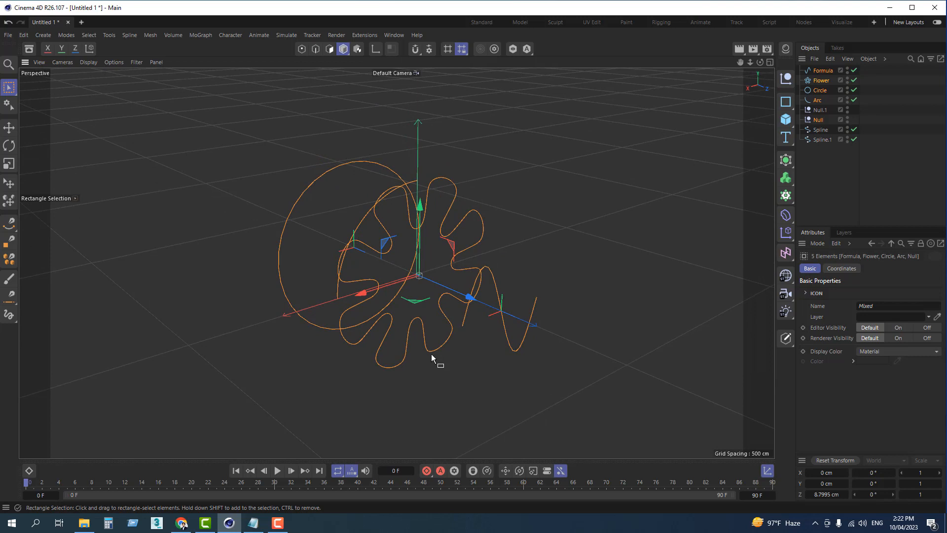
key(Delete)
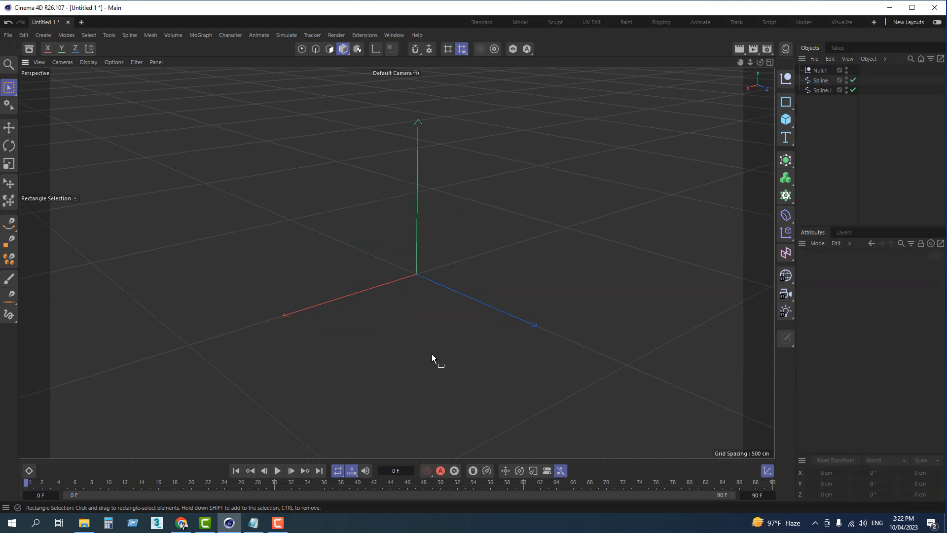
Step: Add a new flower spline and convert it to an editable spline
click(786, 102)
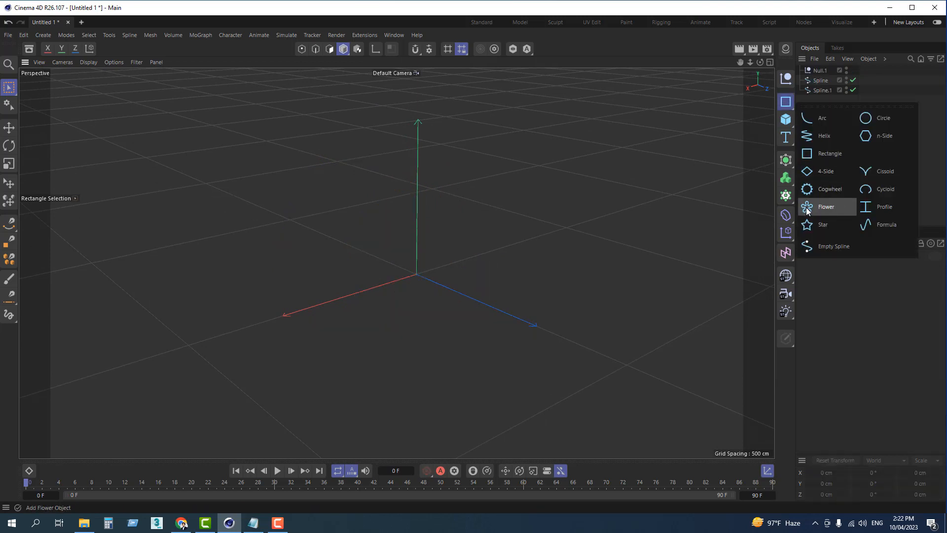
click(821, 212)
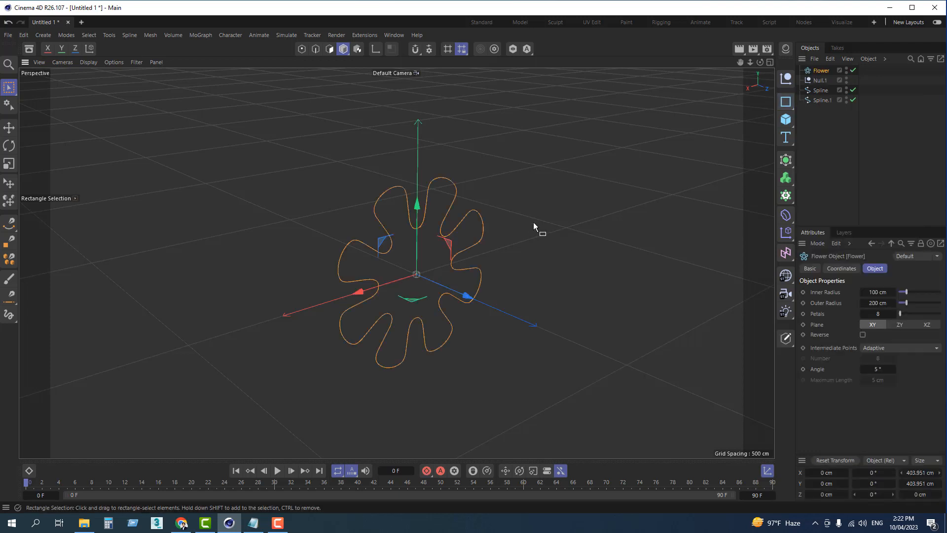
scroll(534, 222, up, 1)
key(c)
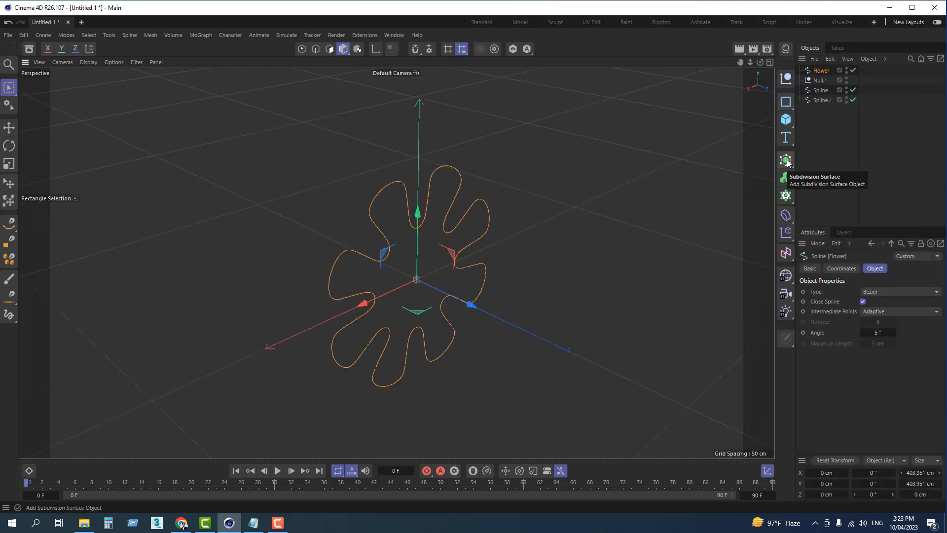
Step: Add an Extrude generator and make the flower spline its child
click(786, 161)
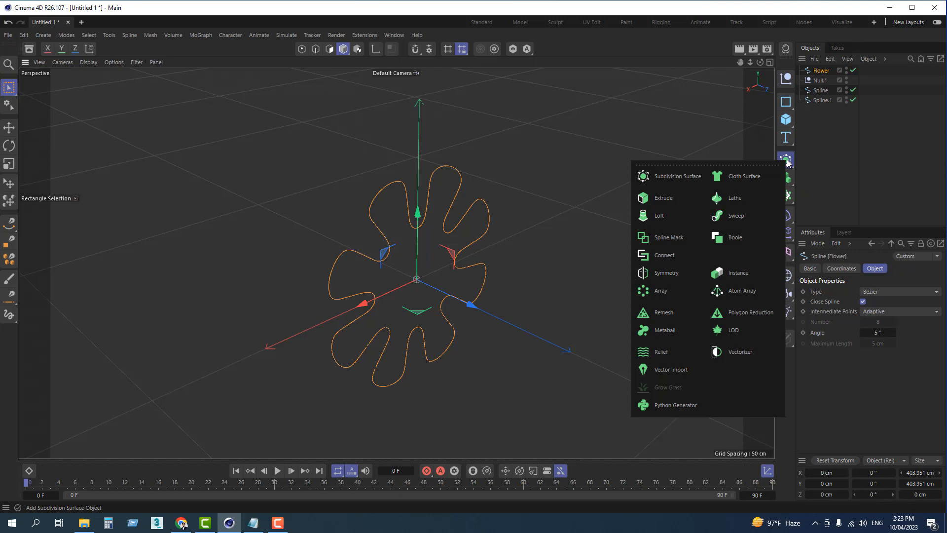
click(671, 196)
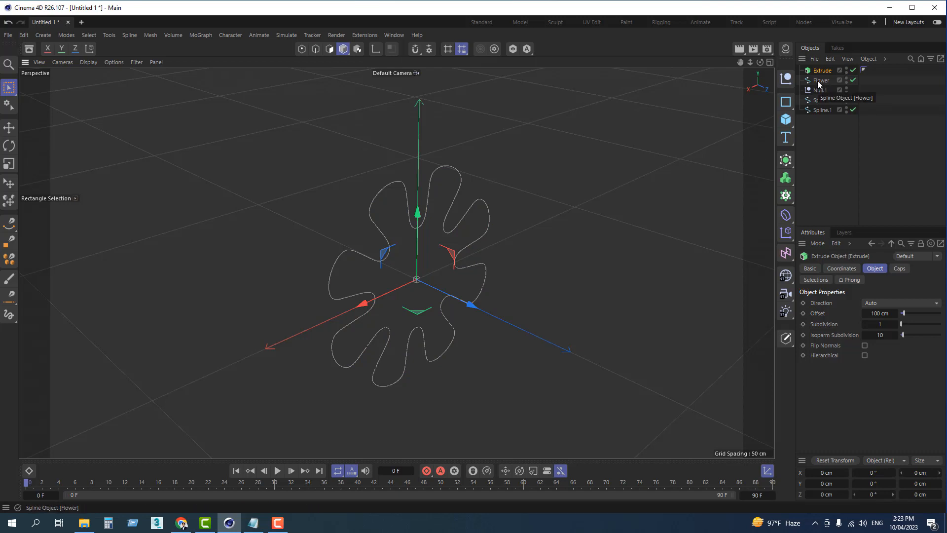
drag(817, 81, 824, 72)
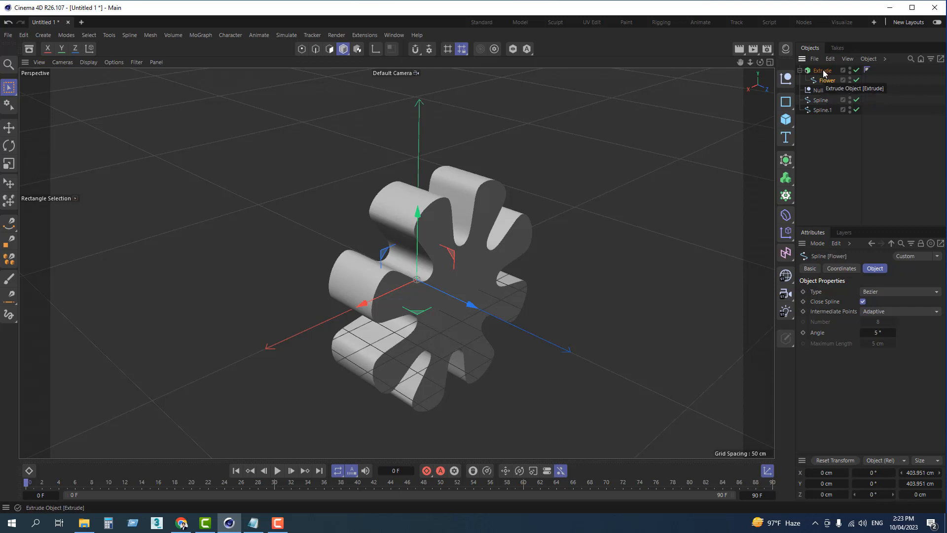
Step: Set the offset of the flower's Extrude generator to 266 cm
click(823, 72)
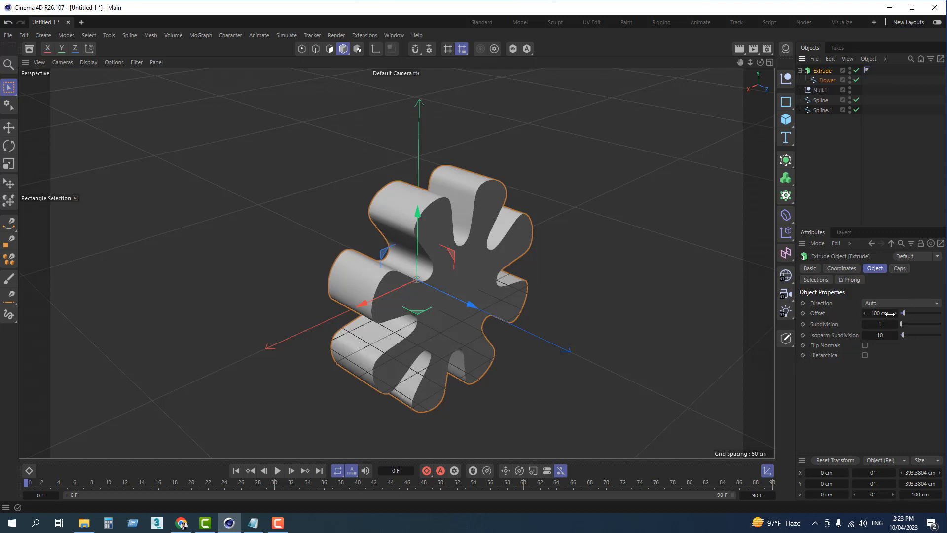
drag(876, 313, 905, 313)
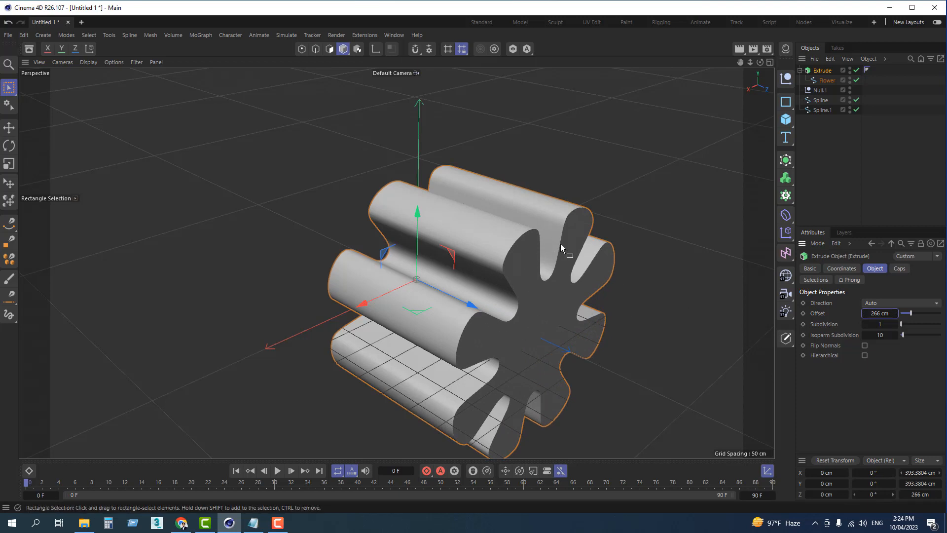
scroll(573, 254, down, 5)
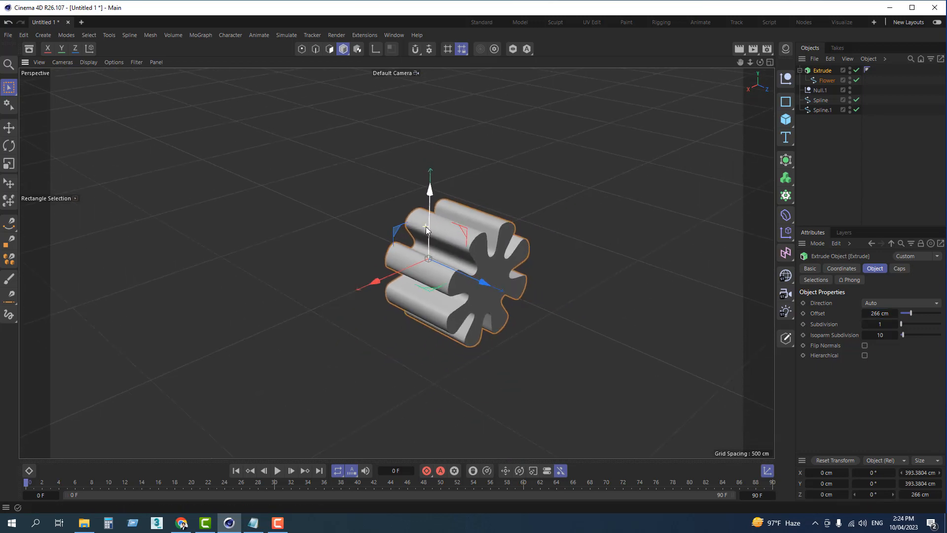
alt+drag(496, 271, 472, 285)
alt+drag(537, 207, 533, 225)
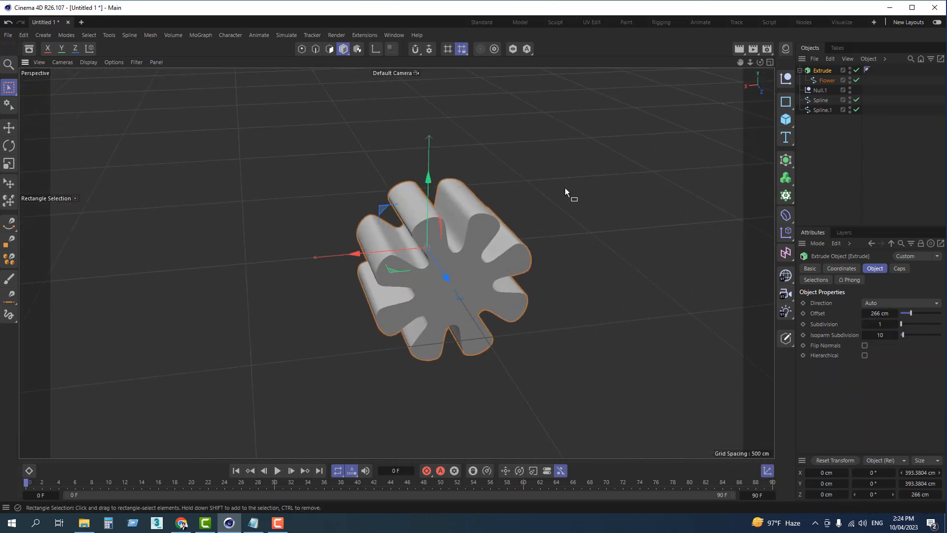
Step: Add a star spline and move it in front of the extruded flower, to about -526 cm on the Z axis
alt+drag(566, 191, 514, 261)
alt+drag(553, 235, 412, 223)
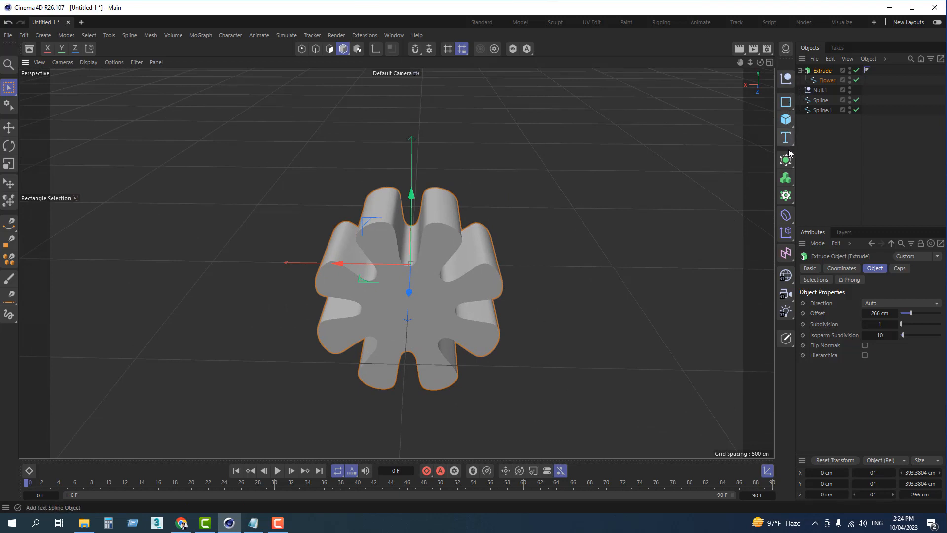
click(787, 103)
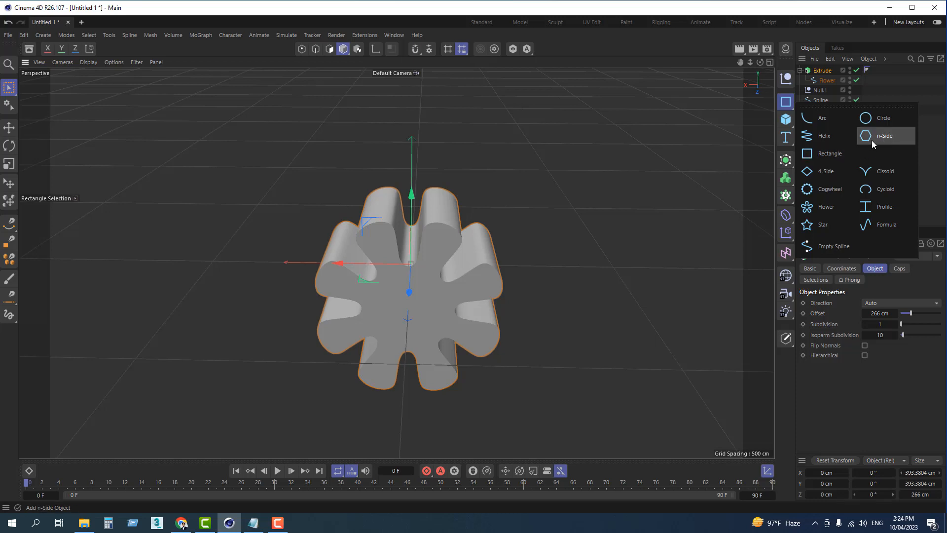
click(821, 225)
alt+drag(497, 253, 562, 263)
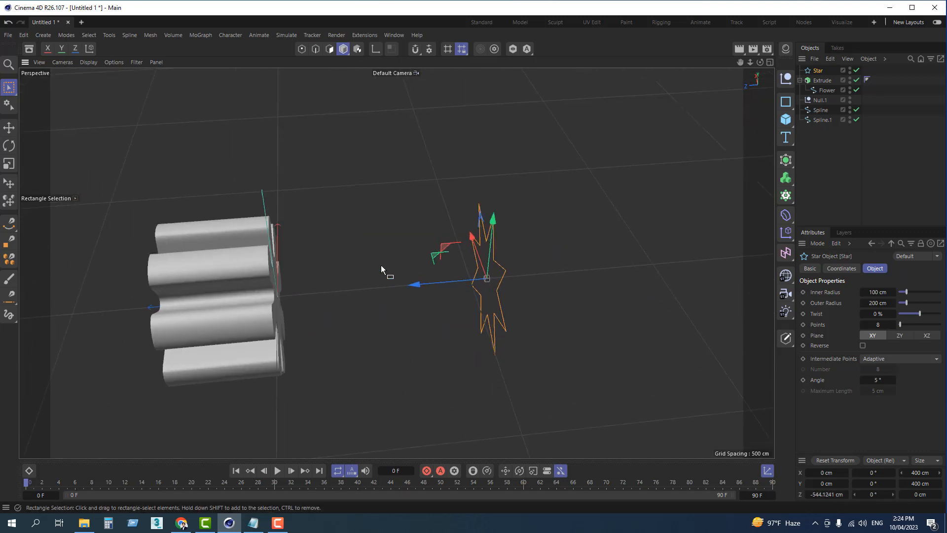
click(8, 130)
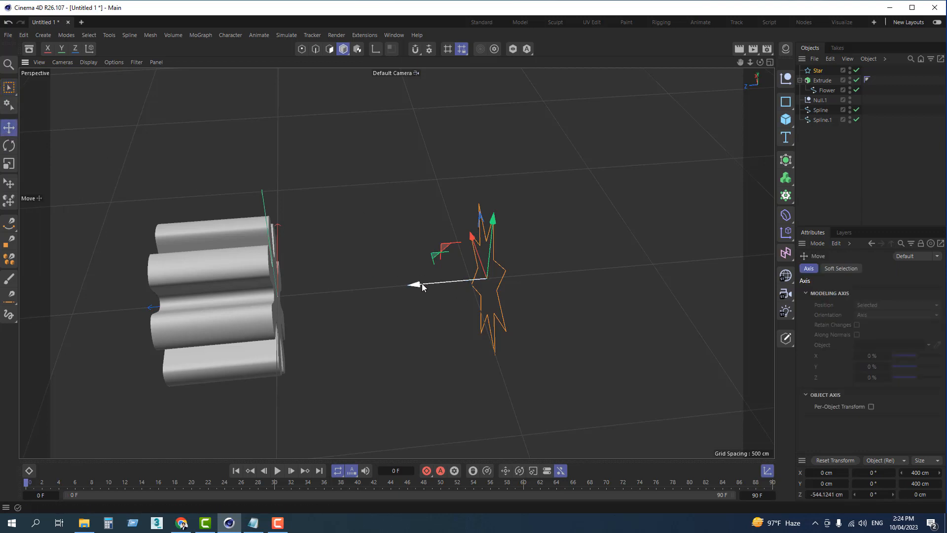
mouse_move(422, 283)
mouse_down()
mouse_move(449, 283)
mouse_move(400, 284)
mouse_move(467, 277)
mouse_move(414, 283)
mouse_up()
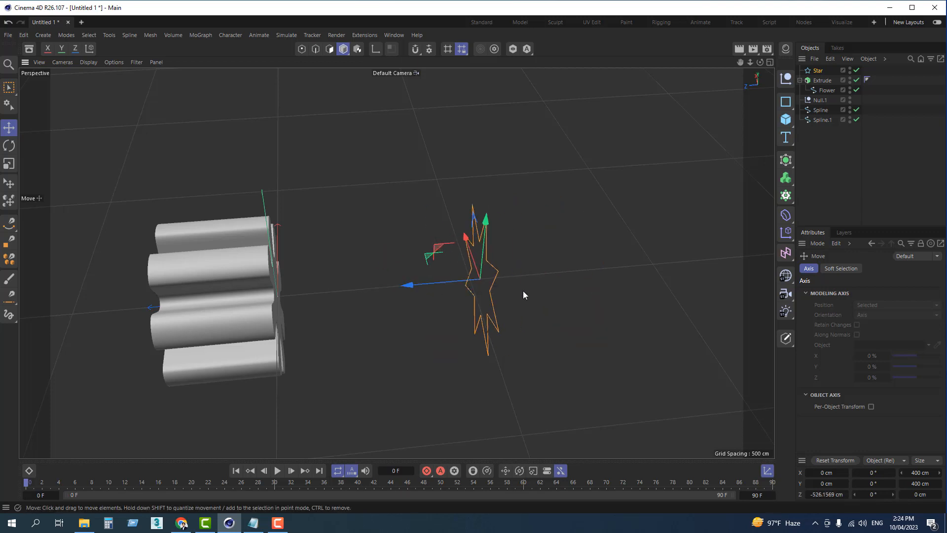
Step: Rotate the star spline about its vertical axis to a heading of 75° and deselect it
scroll(513, 288, up, 2)
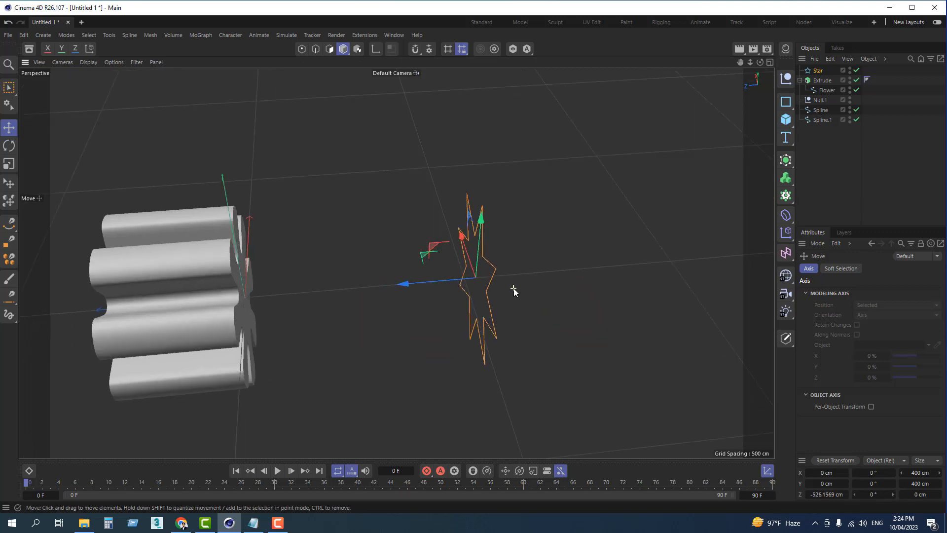
click(9, 146)
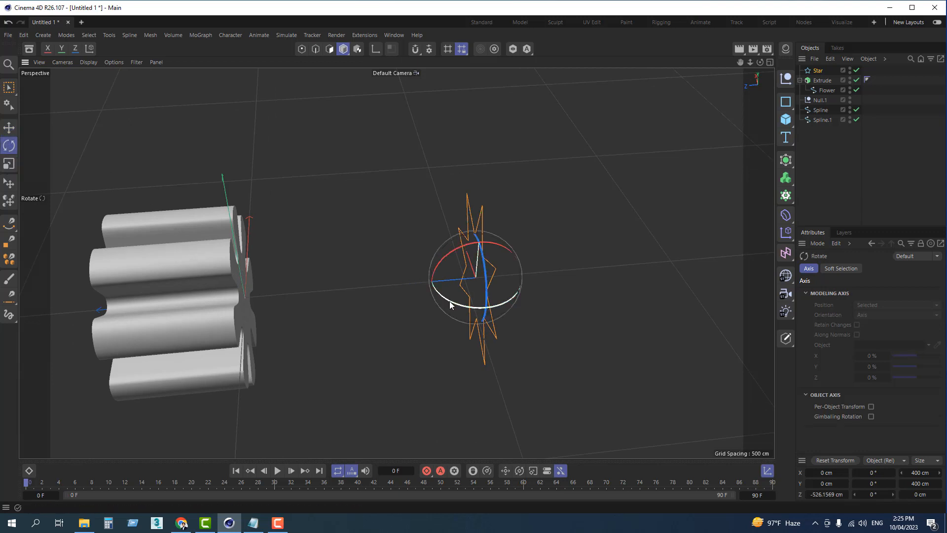
alt+drag(449, 301, 529, 285)
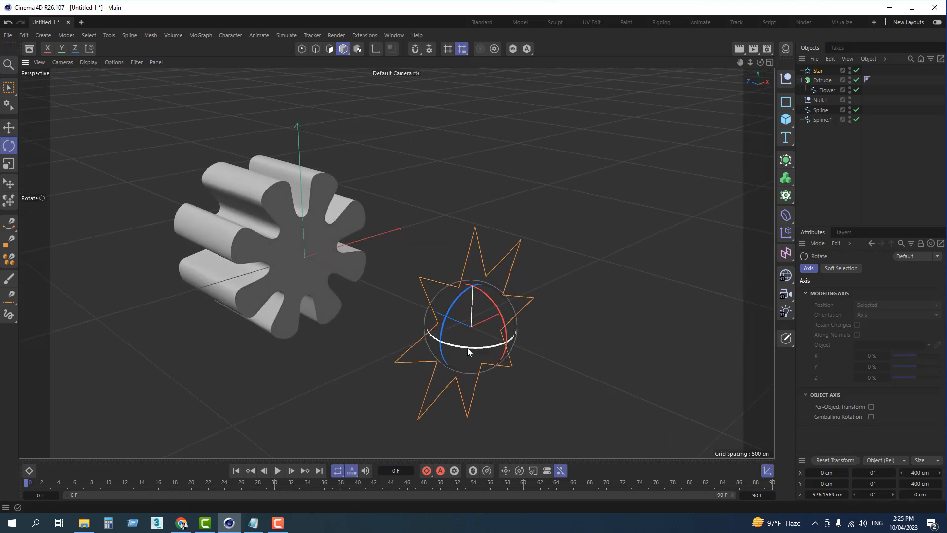
drag(468, 351, 376, 329)
click(549, 308)
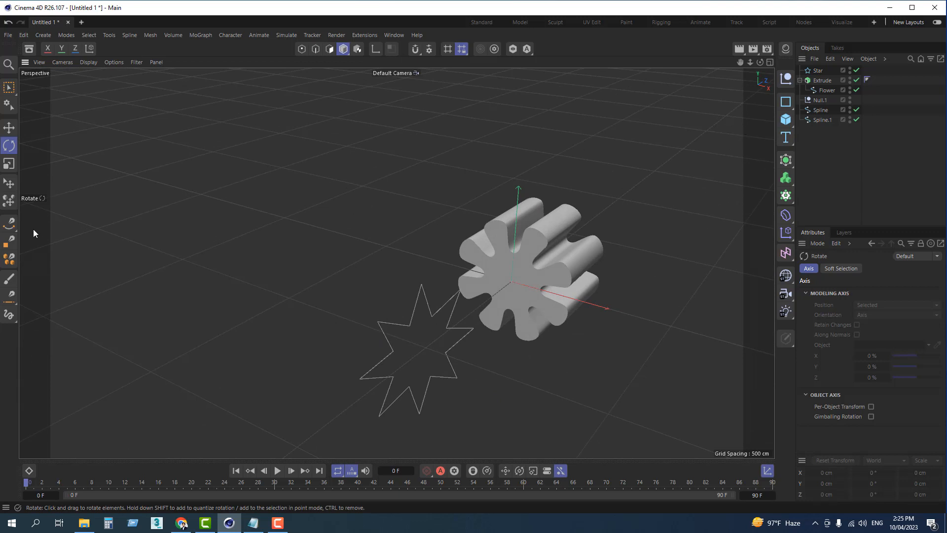
Step: Draw an open three-point Bezier S-curve near the star with the Spline Pen, spanning about 521 × 190 × 327 cm
click(8, 226)
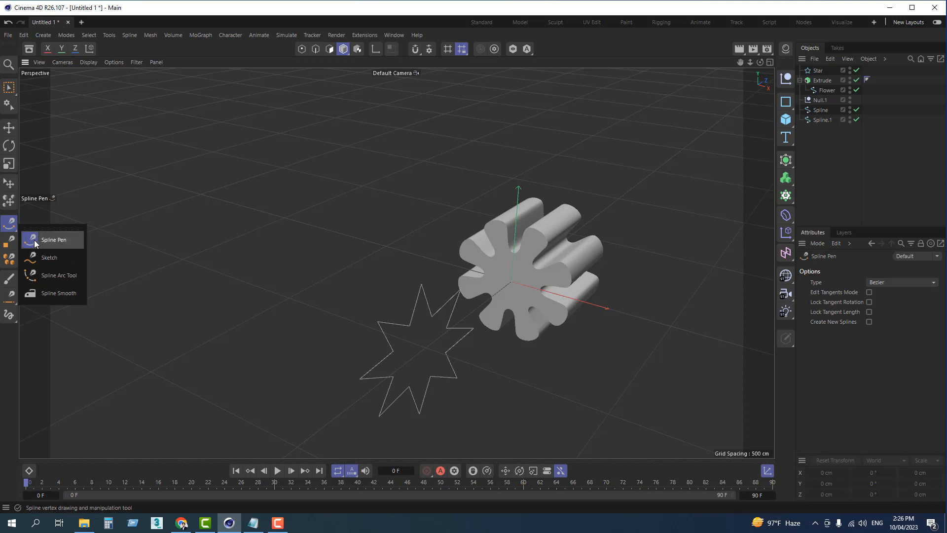
click(229, 228)
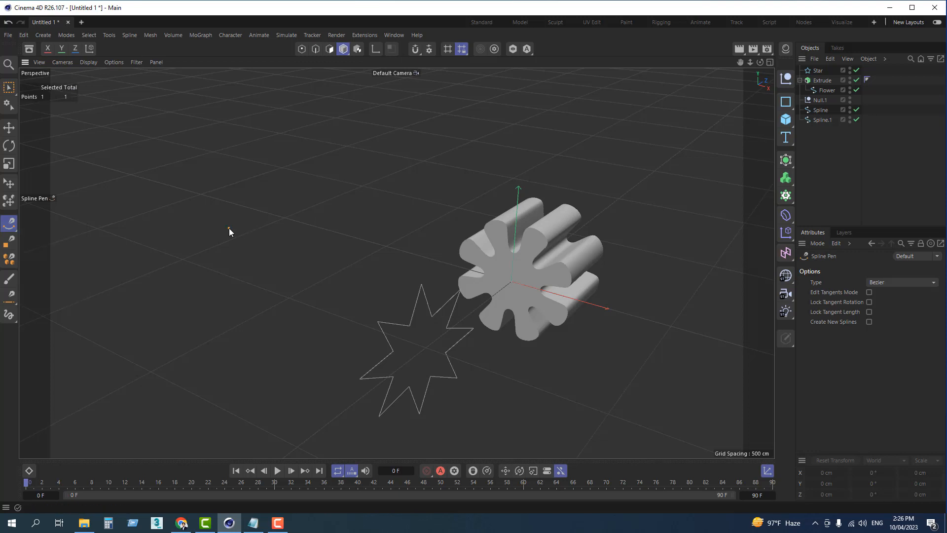
drag(313, 246, 323, 279)
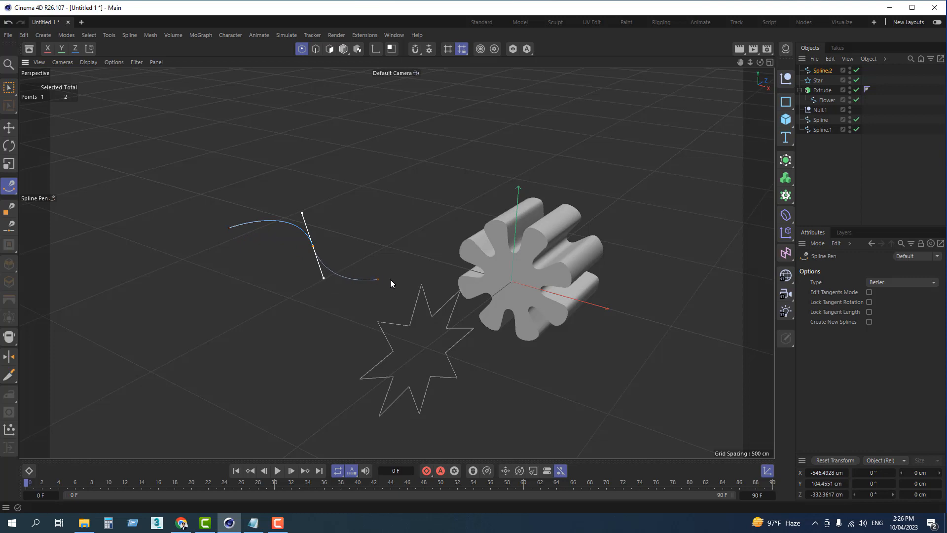
click(420, 256)
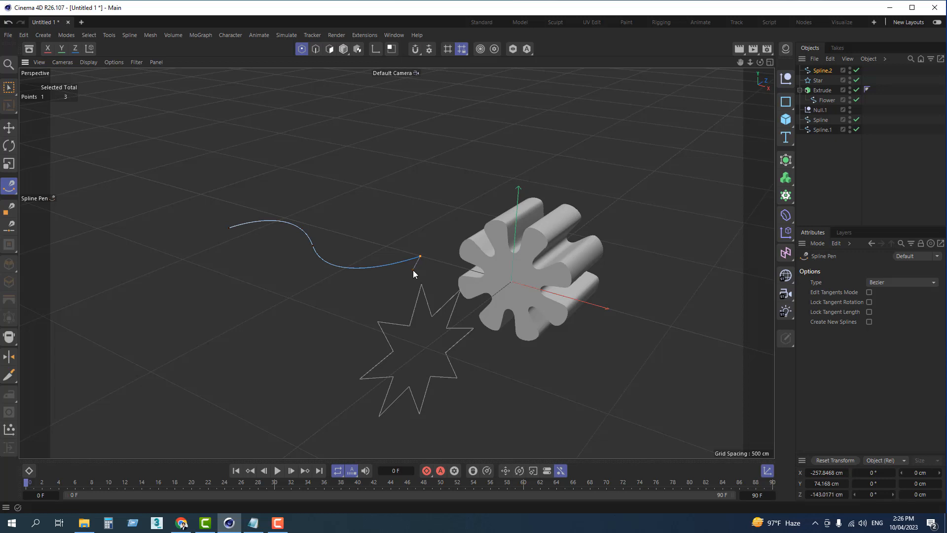
key(Escape)
Step: Select the drawn S-curve spline and switch from point editing to Model mode with the Move tool active
alt+drag(413, 270, 420, 305)
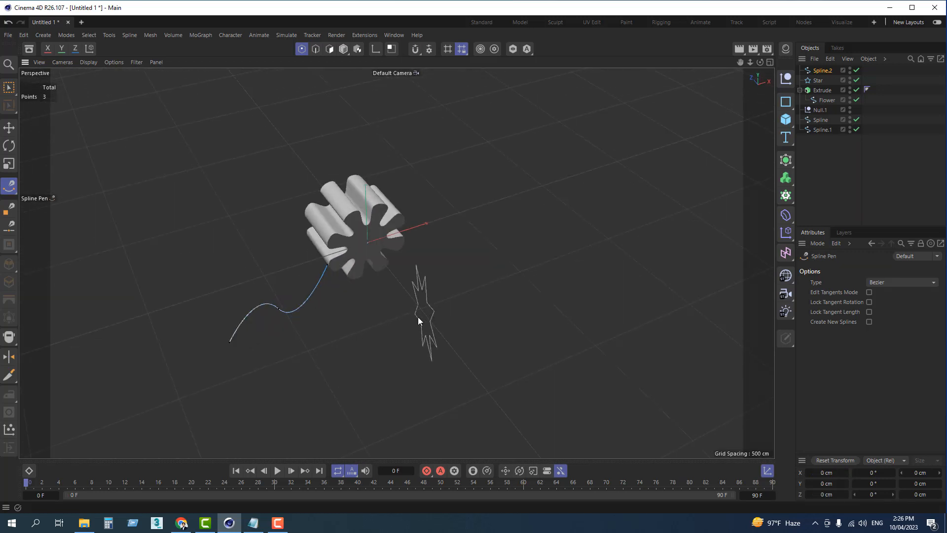
click(9, 128)
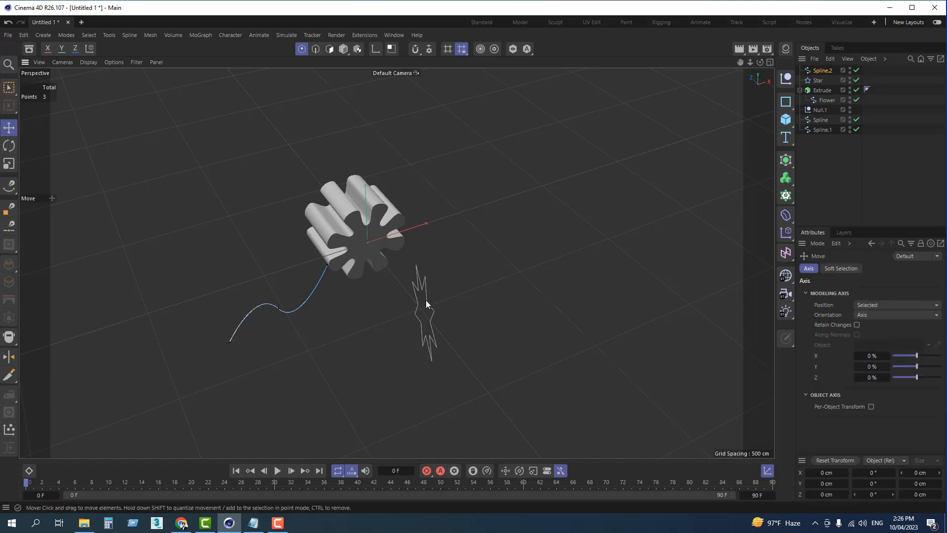
scroll(423, 311, up, 2)
click(820, 70)
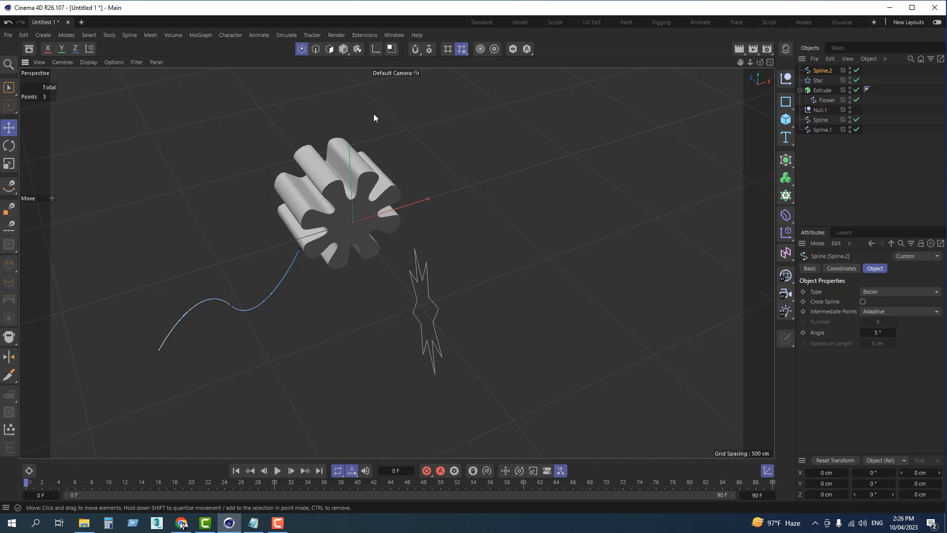
click(343, 50)
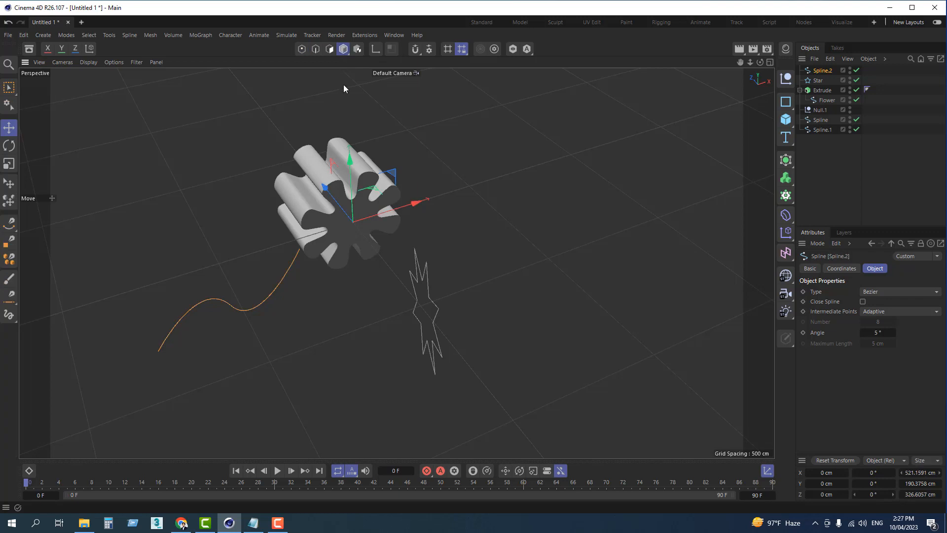
Step: Scale the star spline down uniformly to about 128 cm across and deselect it
click(451, 319)
click(418, 276)
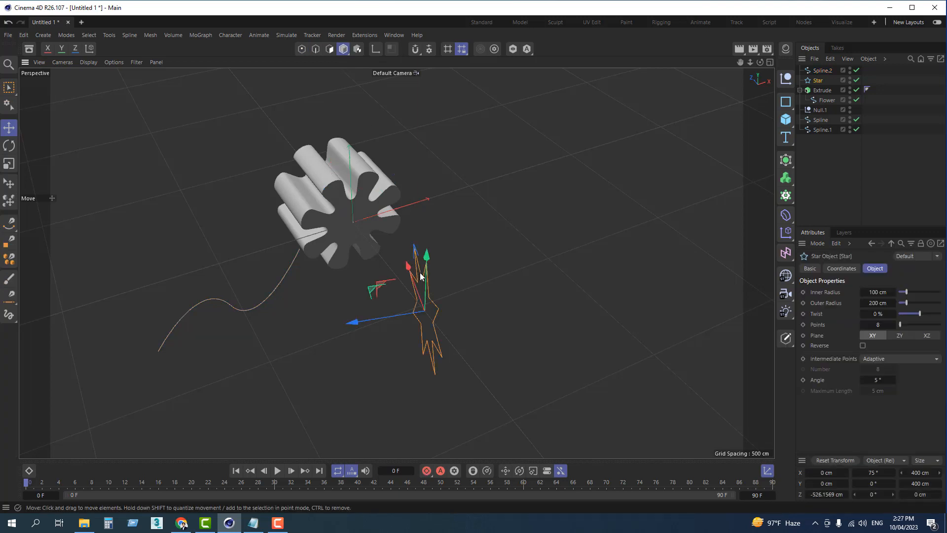
alt+drag(445, 266, 502, 288)
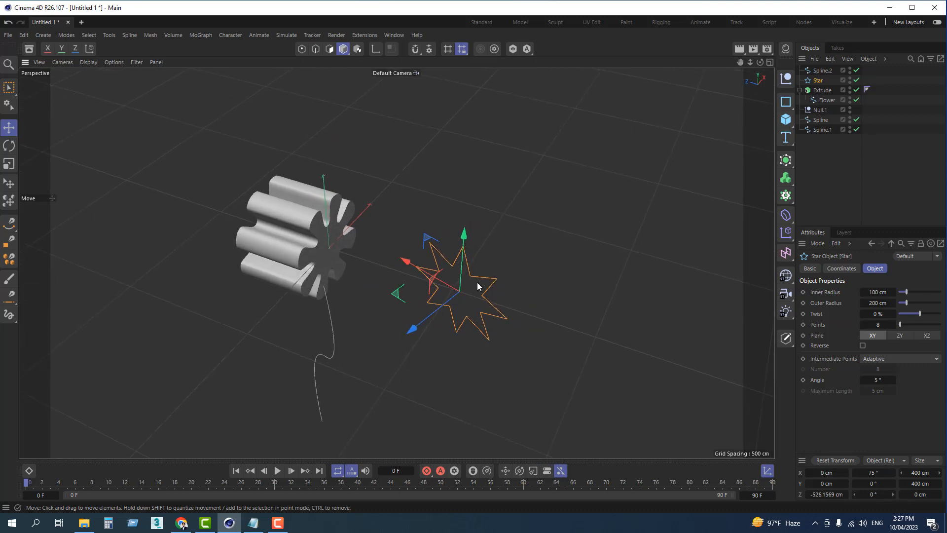
key(t)
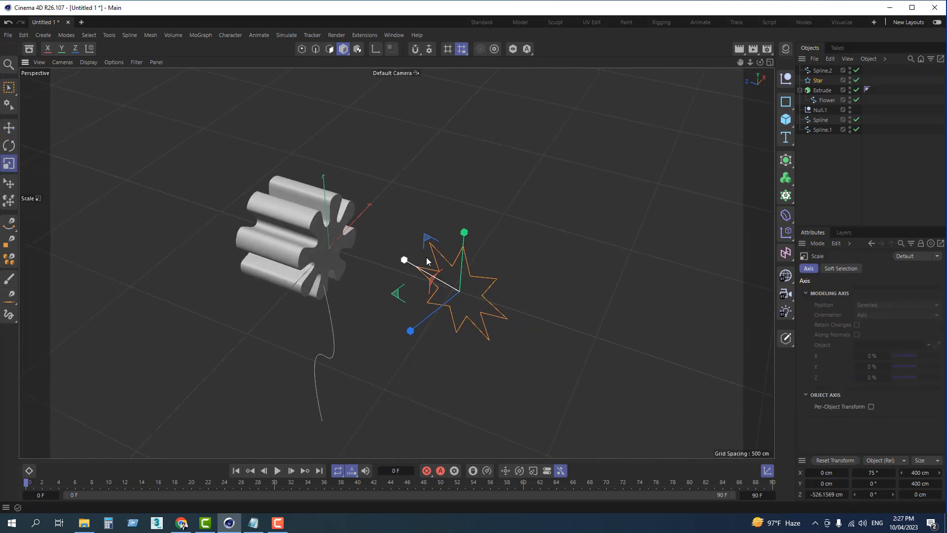
drag(464, 233, 459, 283)
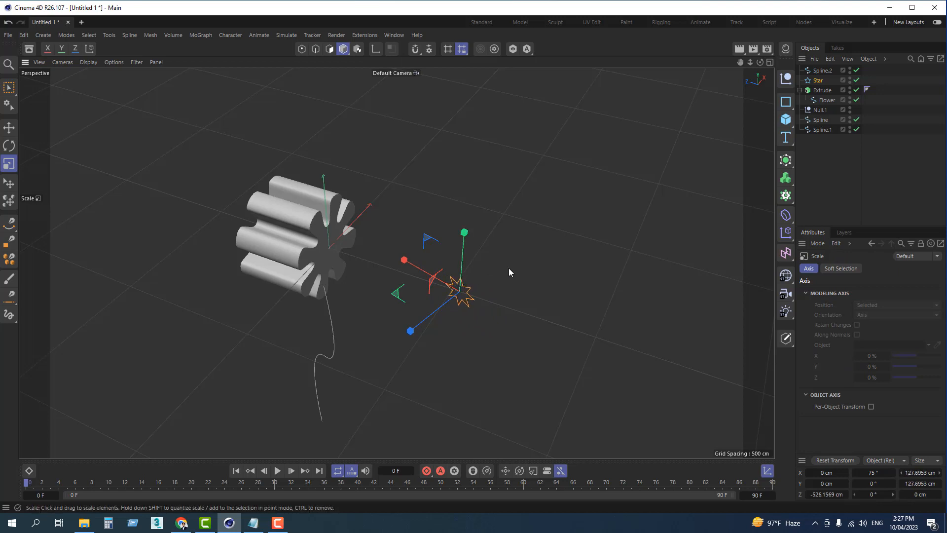
click(508, 268)
scroll(504, 292, up, 3)
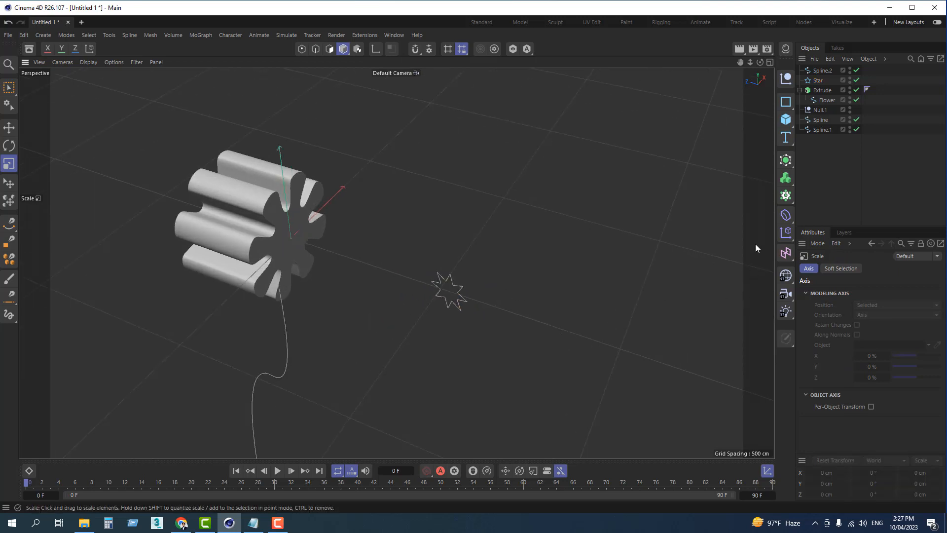
Step: Add a Sweep generator as the parent of the drawn S-curve spline
click(285, 326)
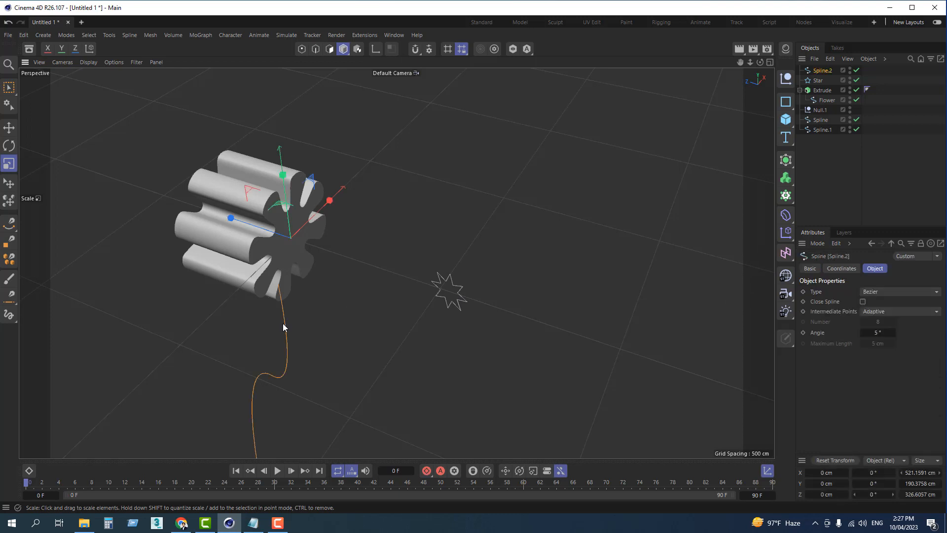
click(785, 159)
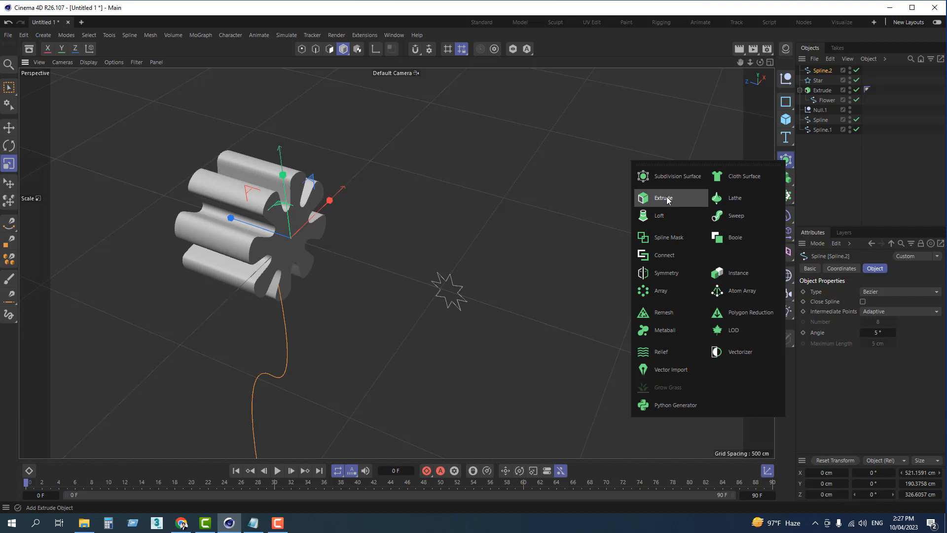
click(731, 217)
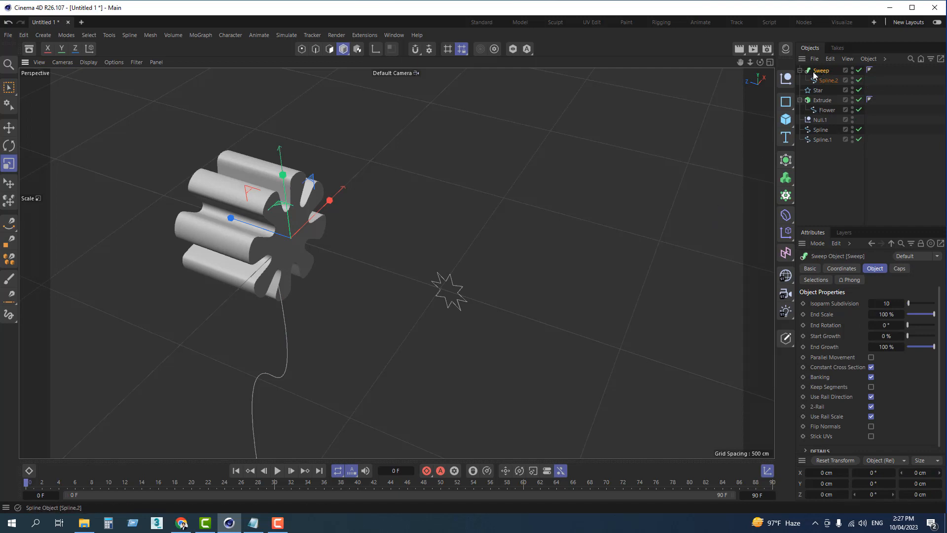
Step: Make the star spline the first child of the Sweep generator, above the S-curve path, so it serves as the profile
click(452, 285)
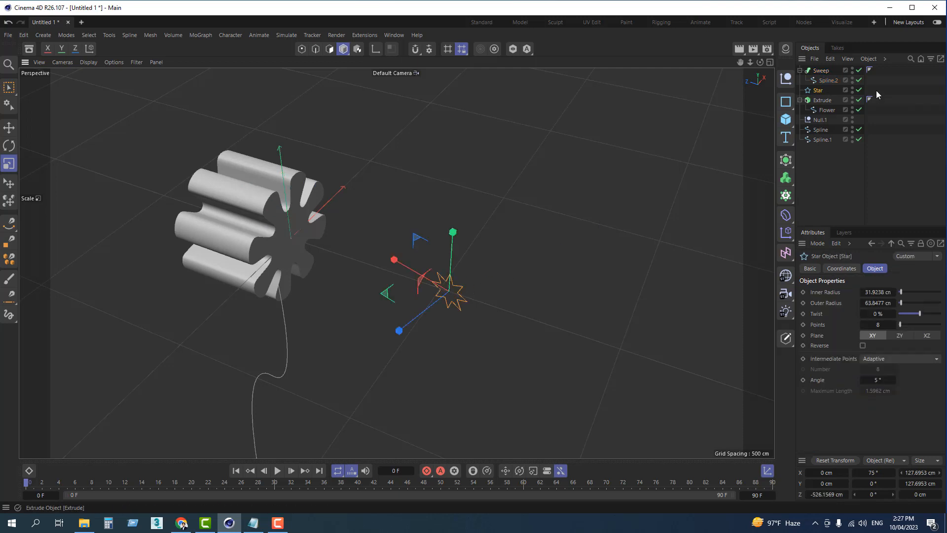
drag(820, 95, 836, 88)
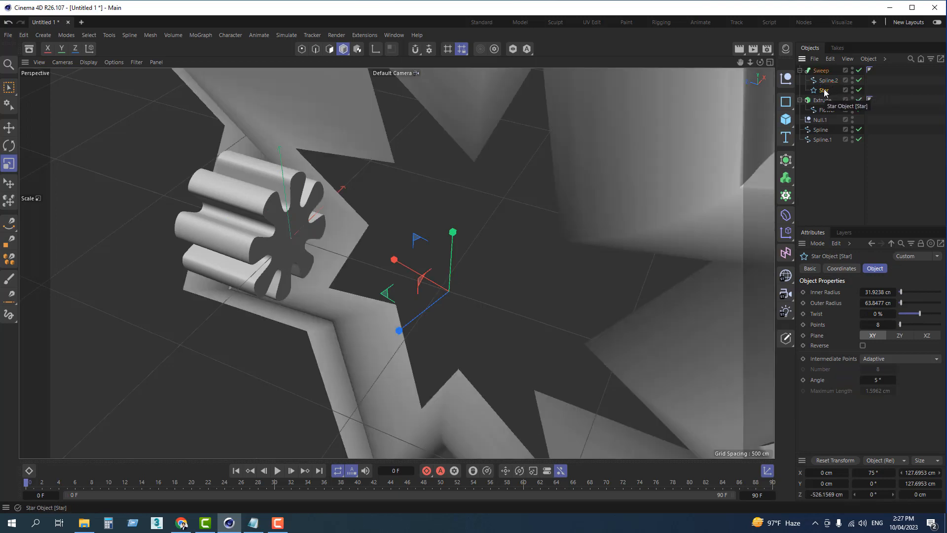
drag(833, 89, 826, 79)
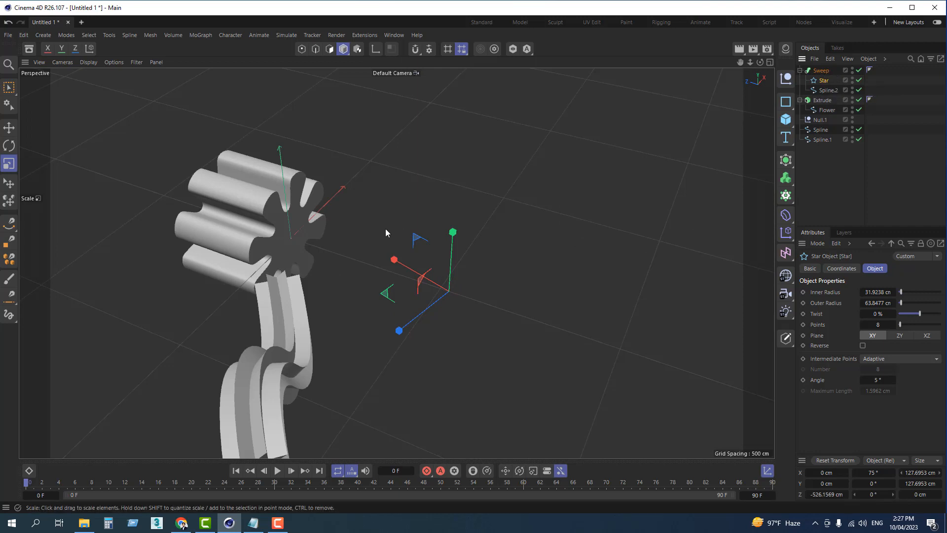
scroll(320, 351, up, 4)
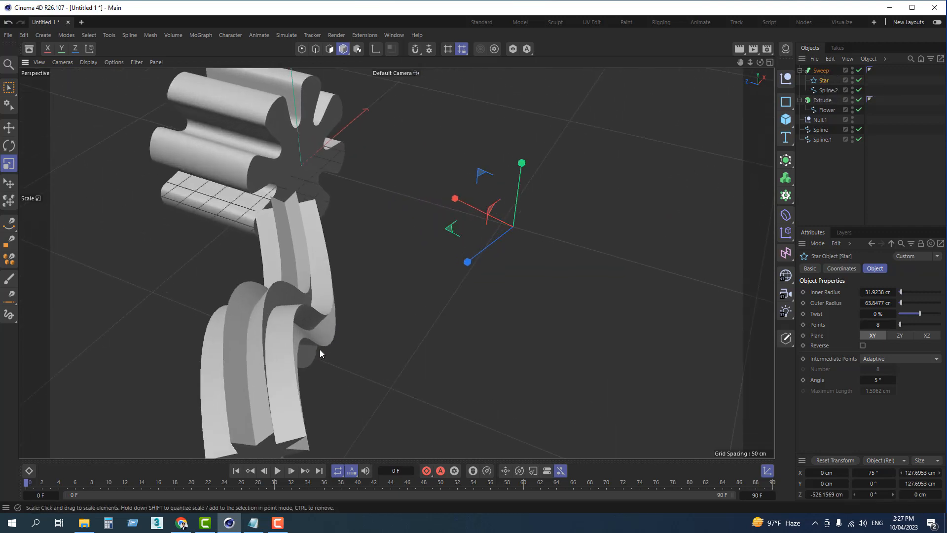
alt+drag(383, 322, 472, 285)
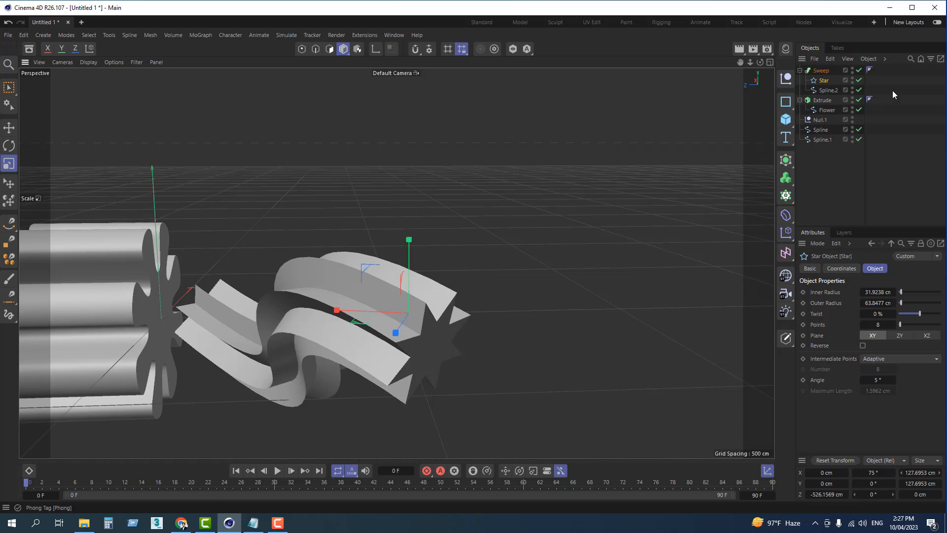
Step: Try nesting the path spline under the star, and restore it as the Sweep's second child below the star
click(828, 90)
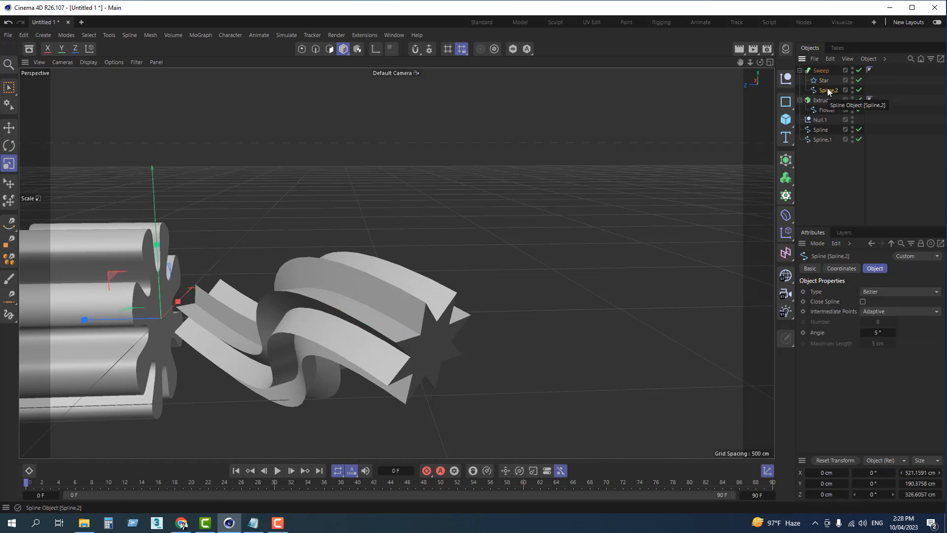
click(825, 81)
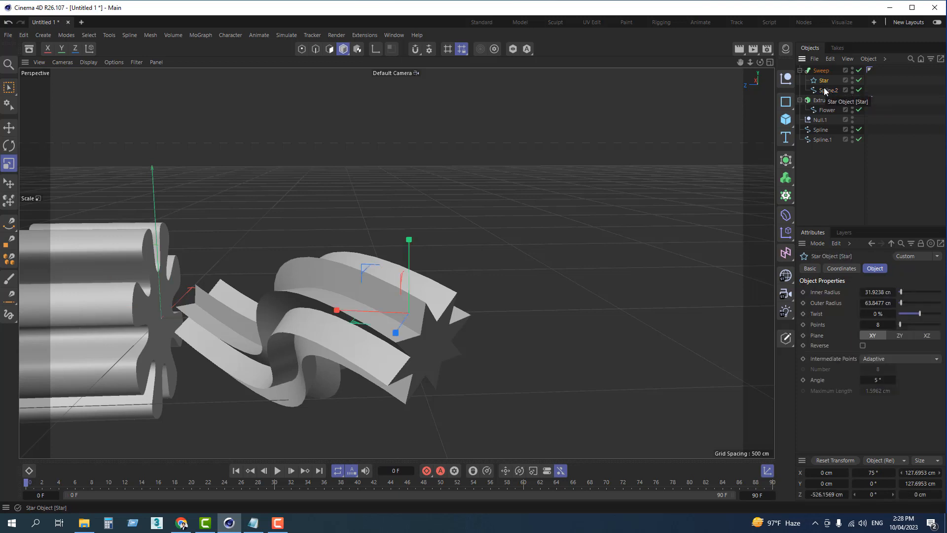
drag(832, 81, 833, 81)
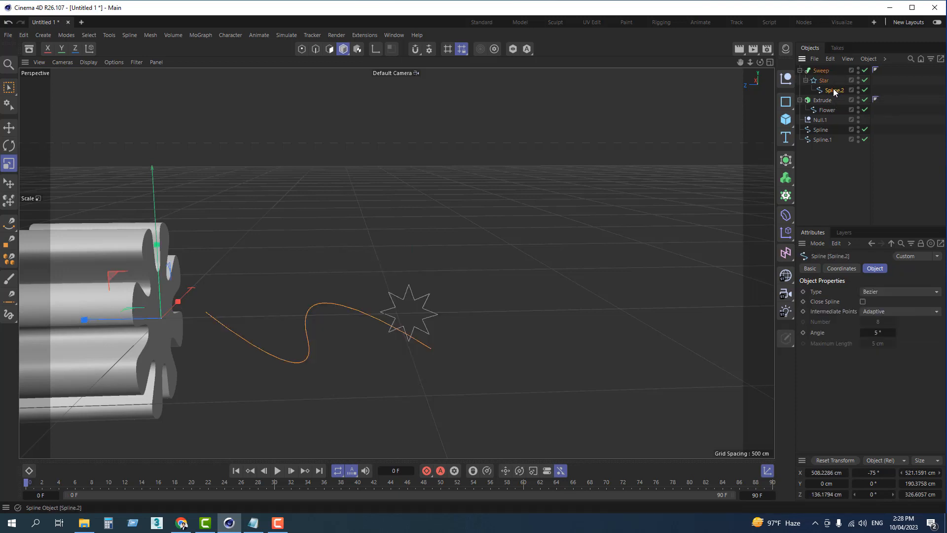
mouse_move(830, 93)
mouse_down()
mouse_move(803, 88)
mouse_move(834, 98)
mouse_move(826, 82)
mouse_move(830, 92)
mouse_up()
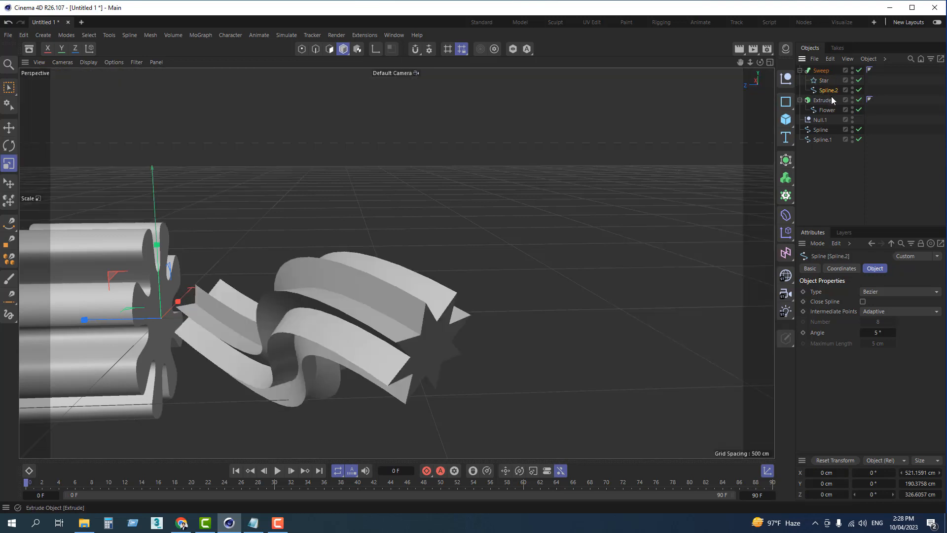